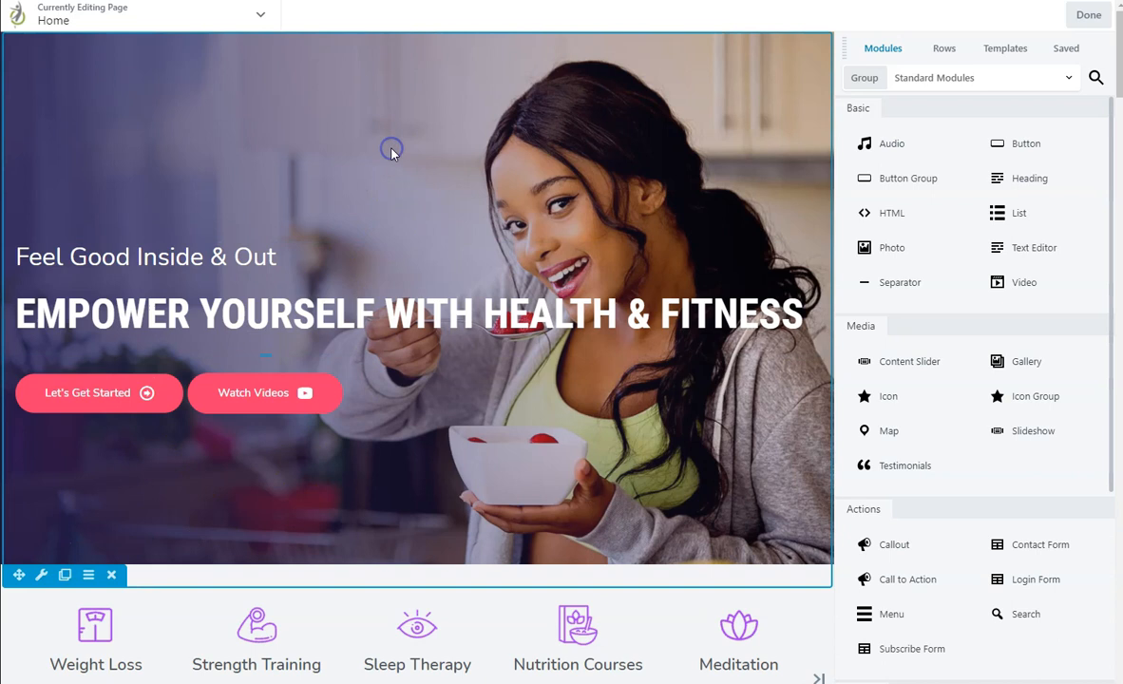
Open the settings of the hero row and choose Photo as its background type
left_click(43, 577)
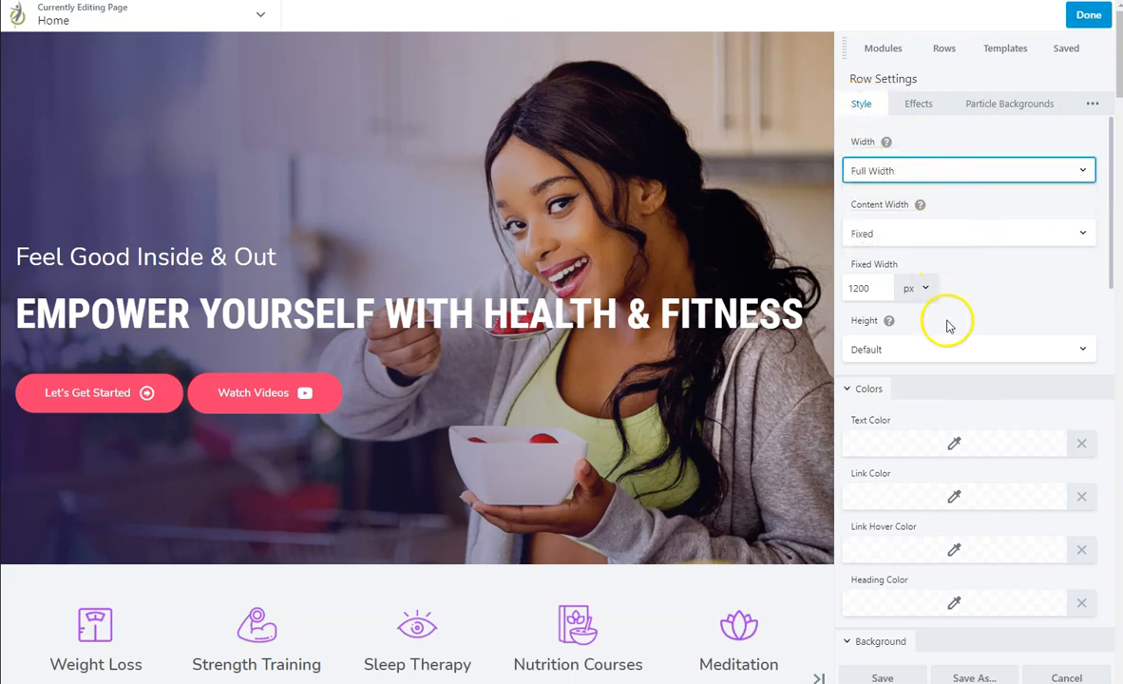
scroll(947, 323, "down", 1)
scroll(948, 328, "down", 4)
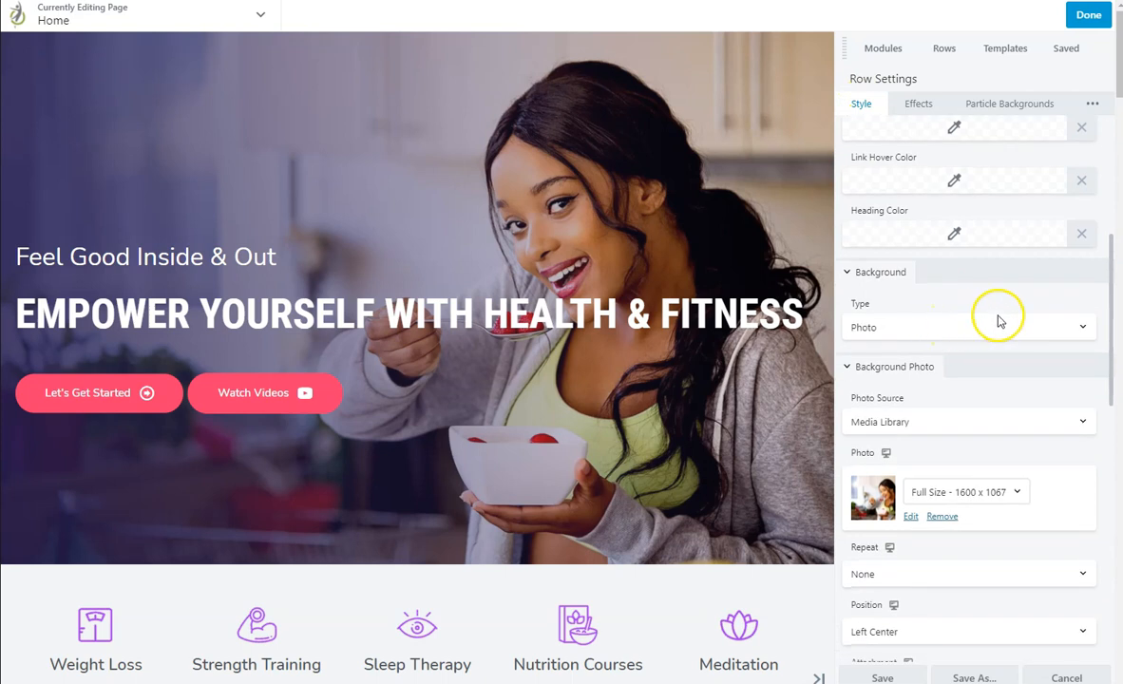
left_click(887, 331)
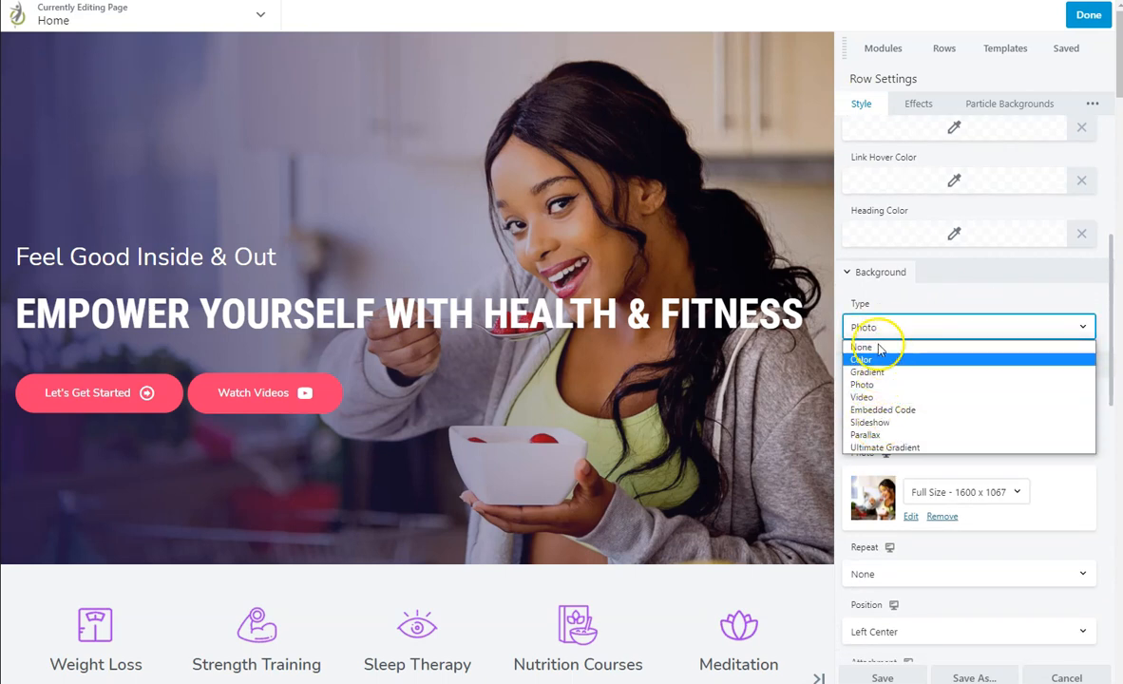
left_click(889, 384)
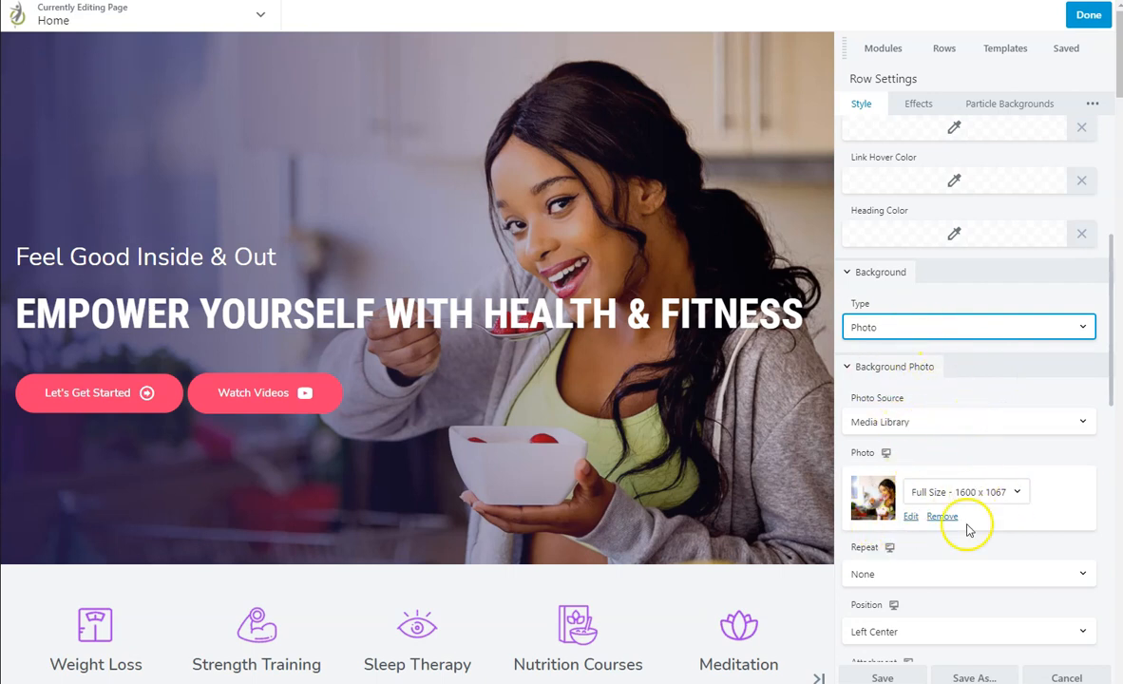
Start replacing the row's background photo, review the upload and Media Library sources, and switch to the free Pixabay images
left_click(911, 518)
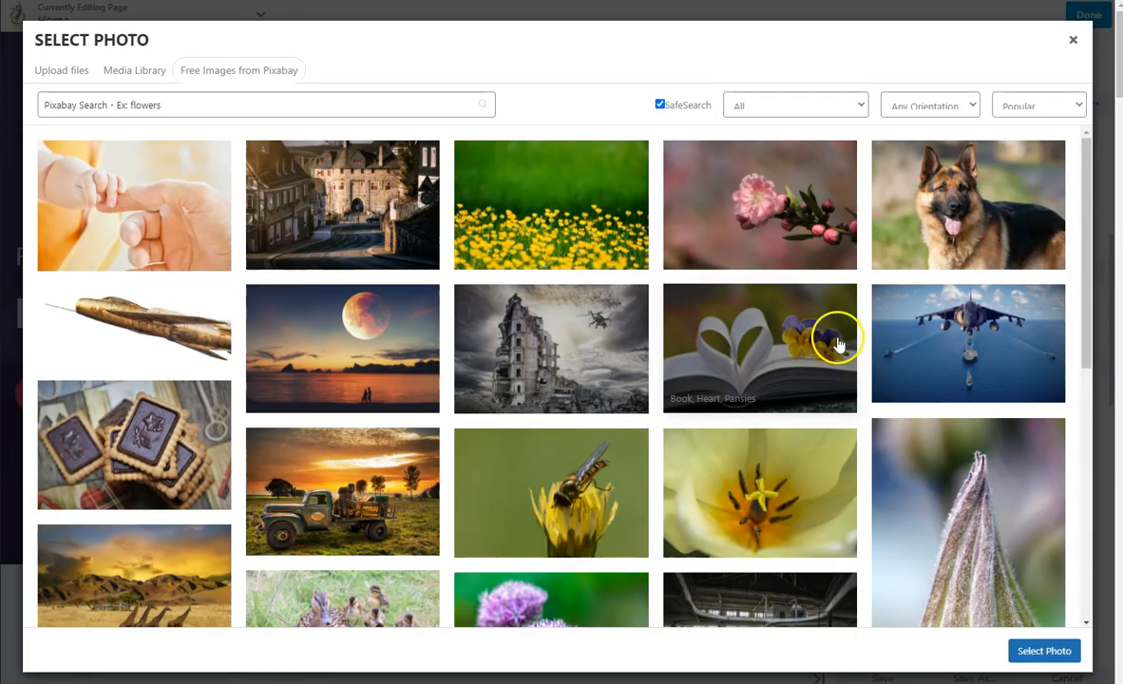
left_click(68, 76)
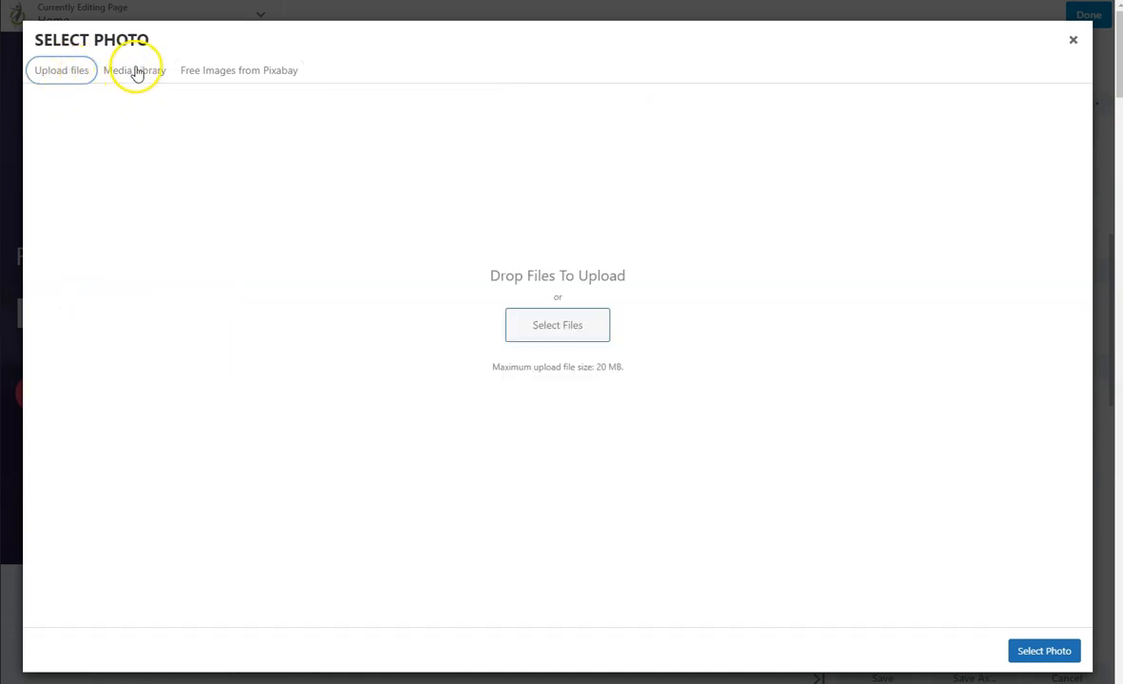
left_click(140, 72)
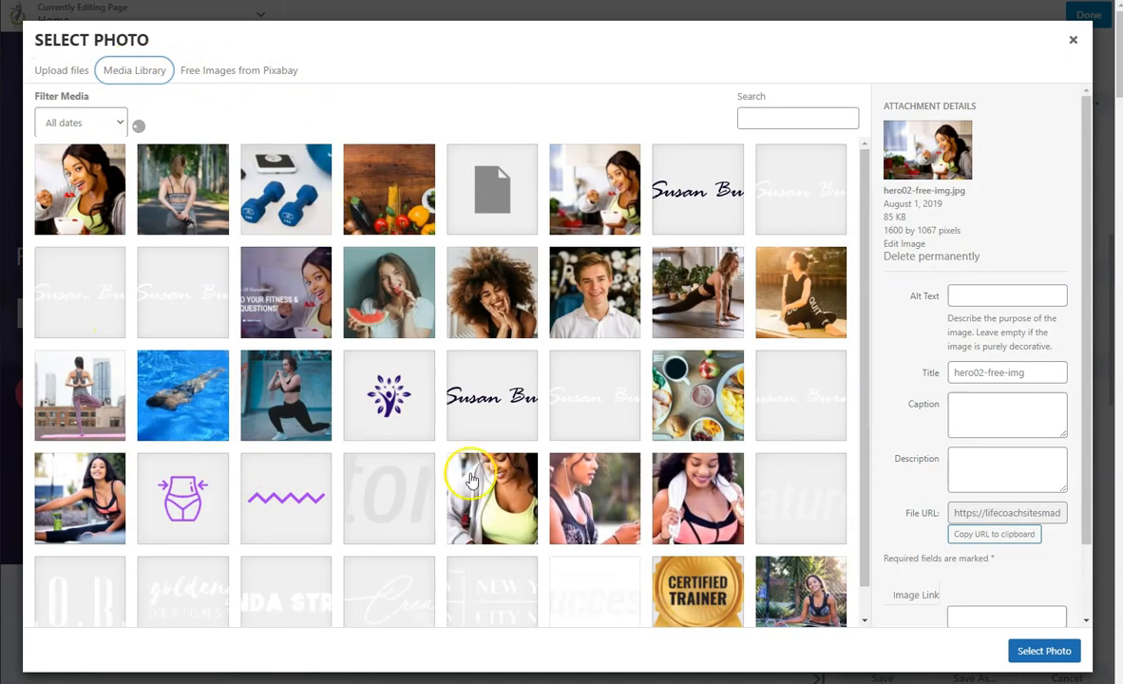
left_click(229, 73)
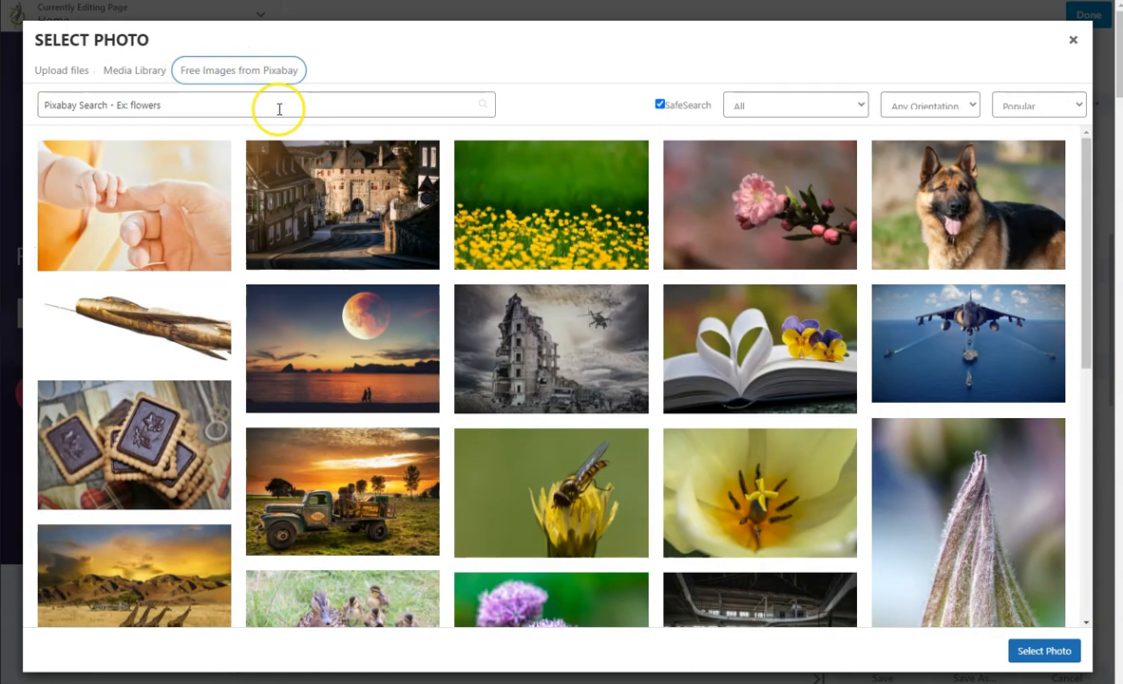
Search Pixabay for "healthy food" and insert the supermarket produce aisle photo as the row background
left_click(179, 107)
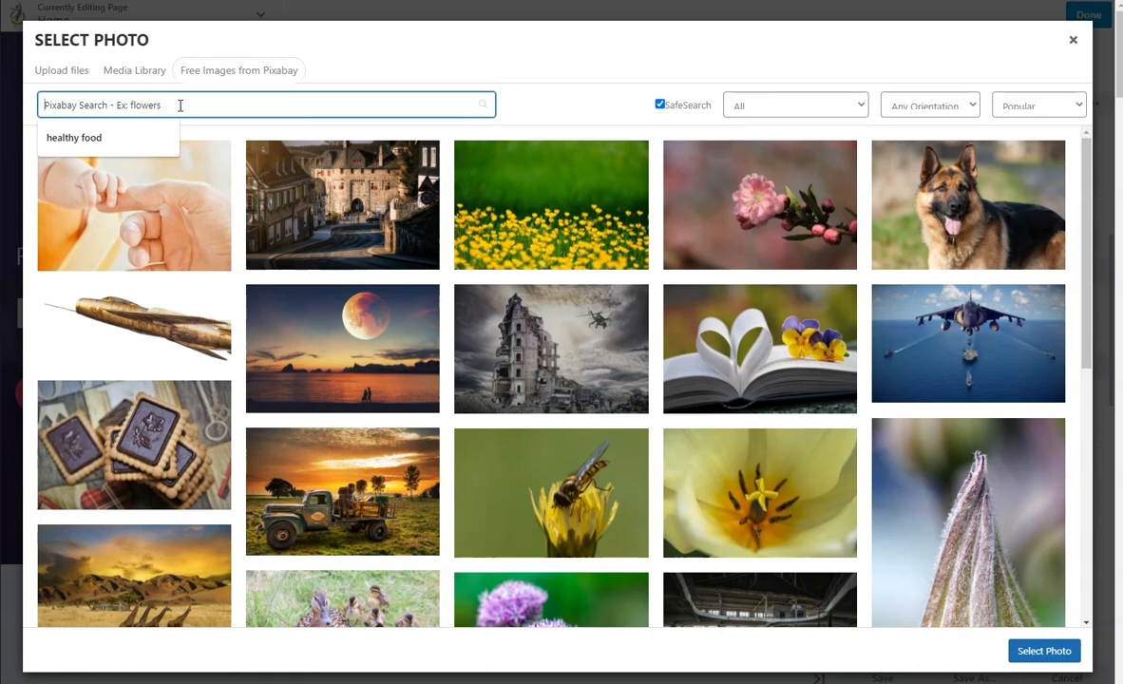
type("food")
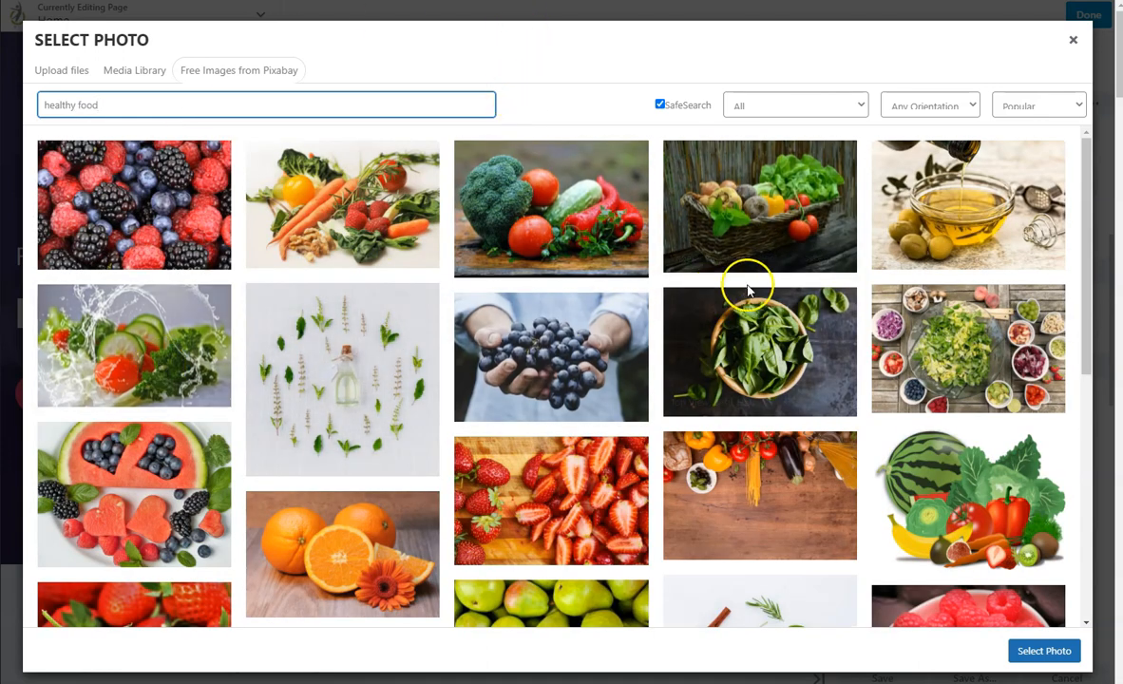
scroll(743, 285, "down", 1)
scroll(739, 290, "down", 8)
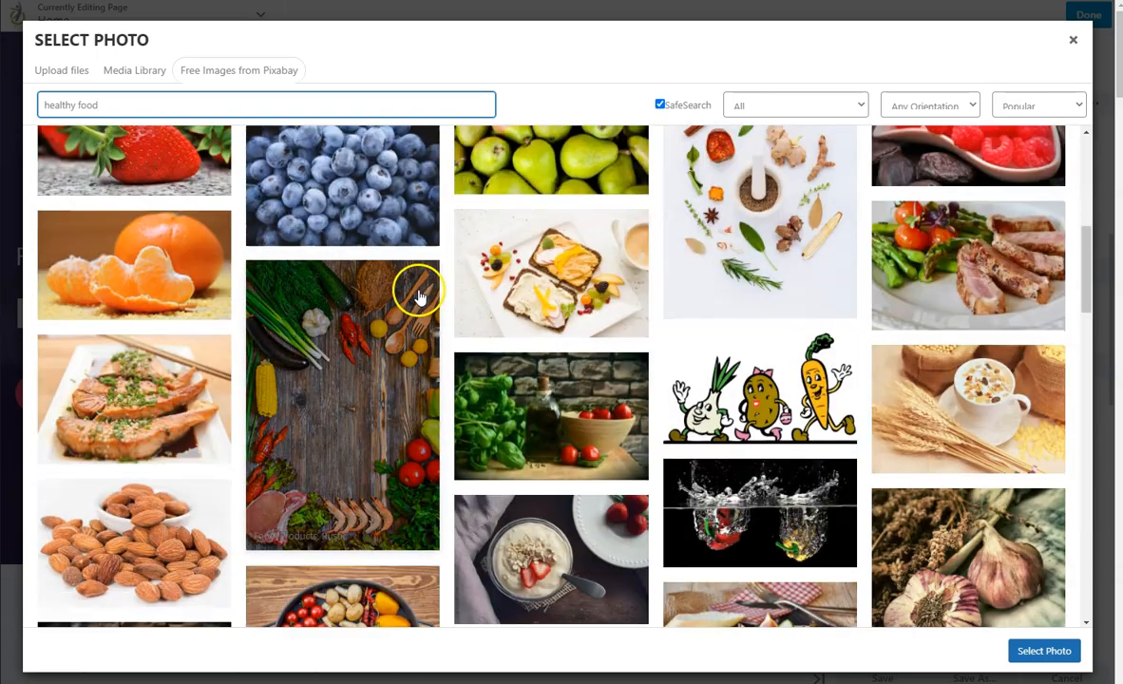
scroll(418, 296, "down", 10)
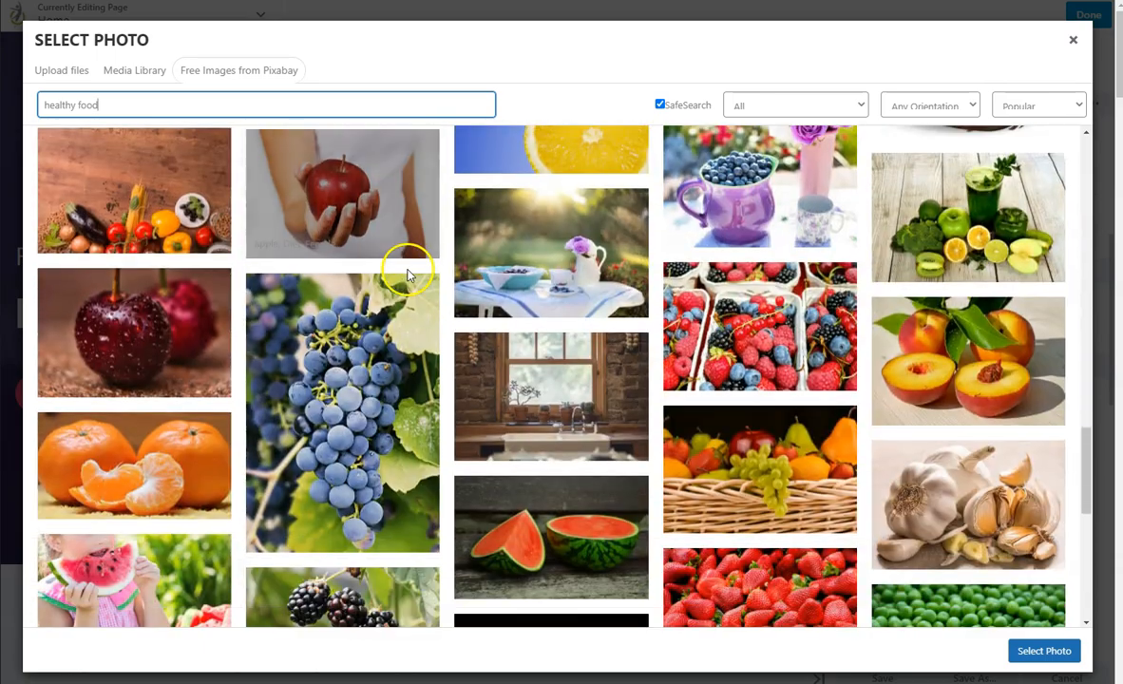
scroll(406, 276, "down", 8)
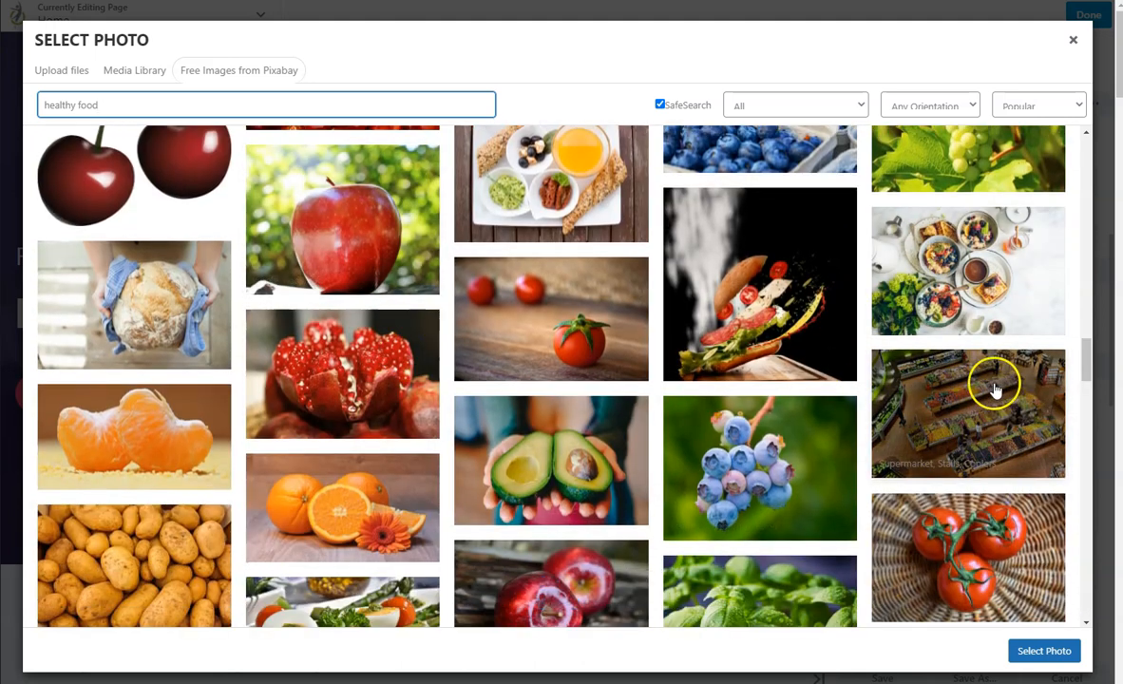
left_click(976, 419)
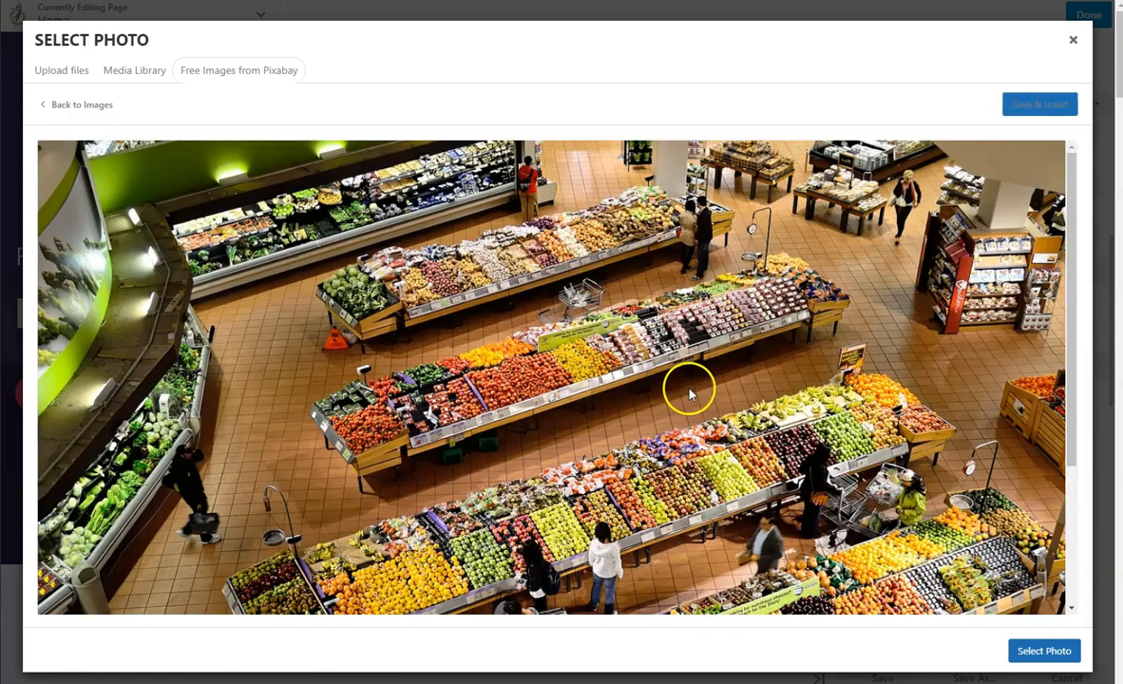
left_click(1036, 106)
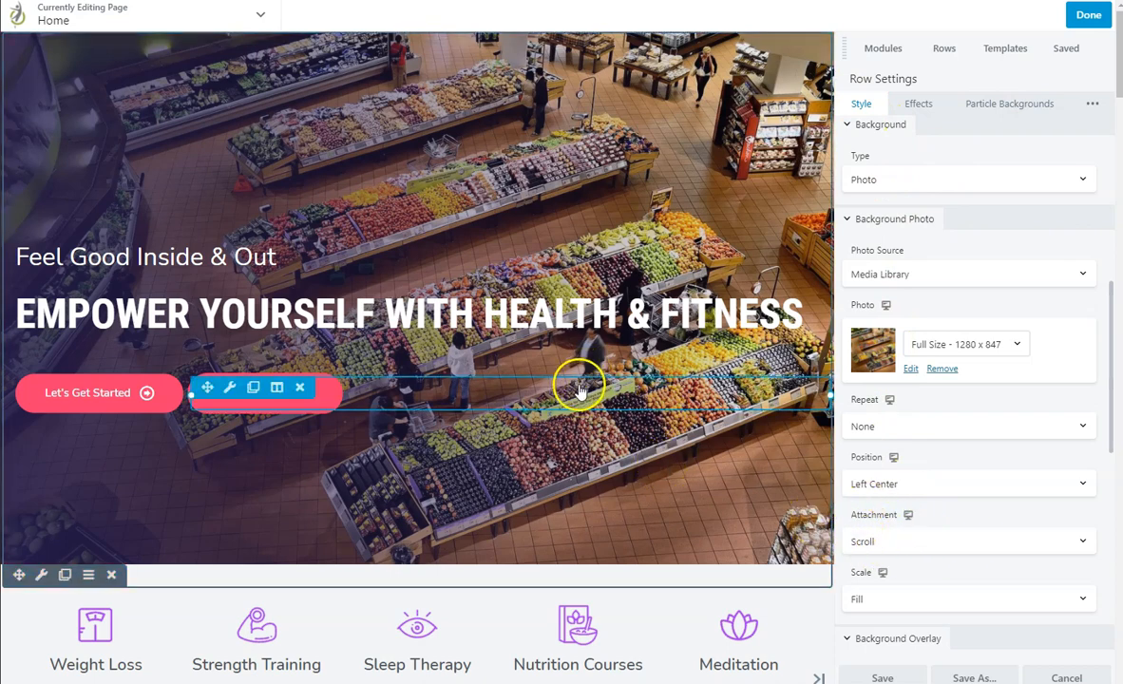
Check how the hero background scrolls with the page and set the photo's attachment to Fixed
scroll(579, 389, "down", 8)
scroll(571, 401, "up", 8)
scroll(571, 309, "down", 4)
scroll(558, 326, "up", 4)
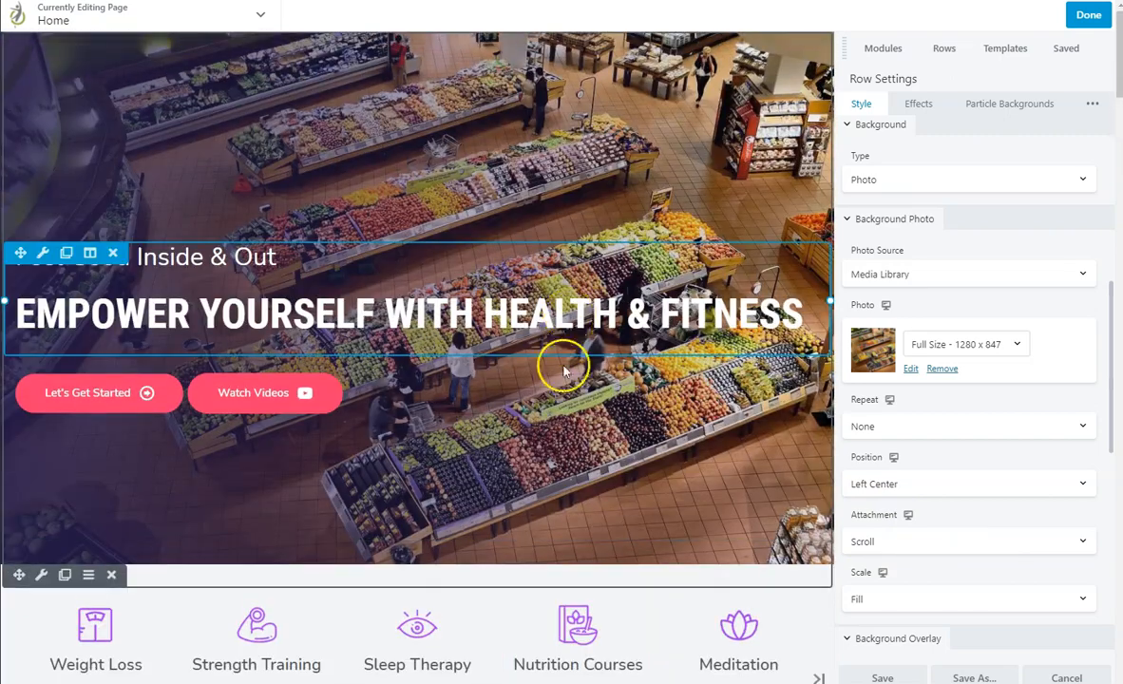
scroll(535, 463, "down", 3)
scroll(535, 455, "up", 3)
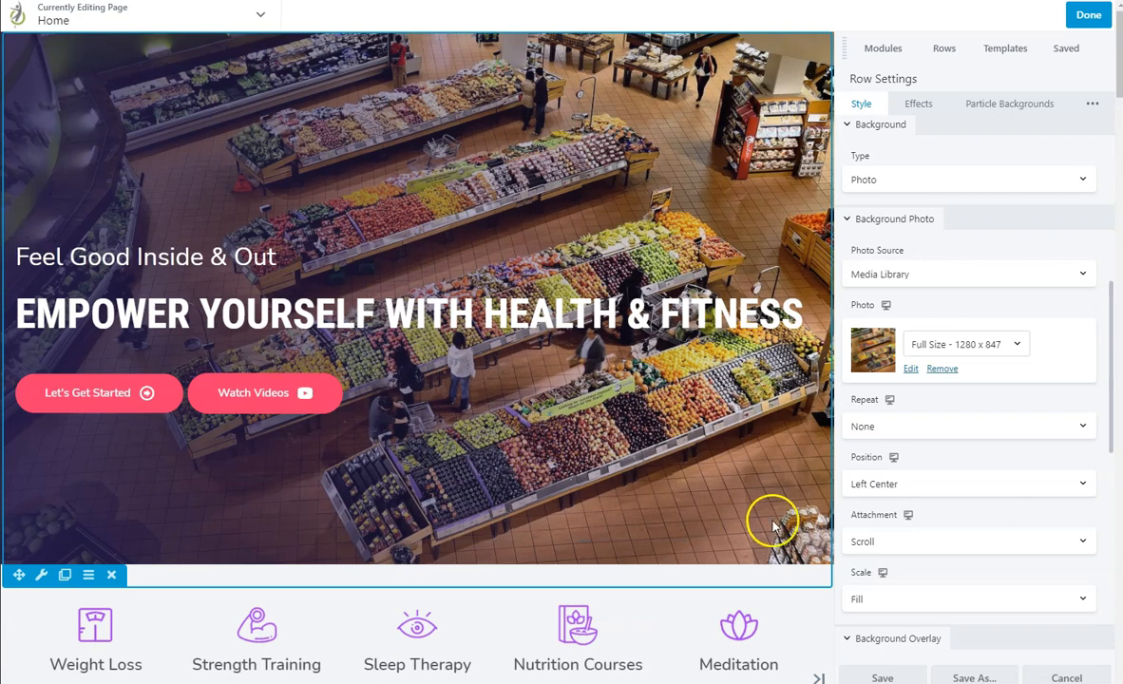
left_click(918, 542)
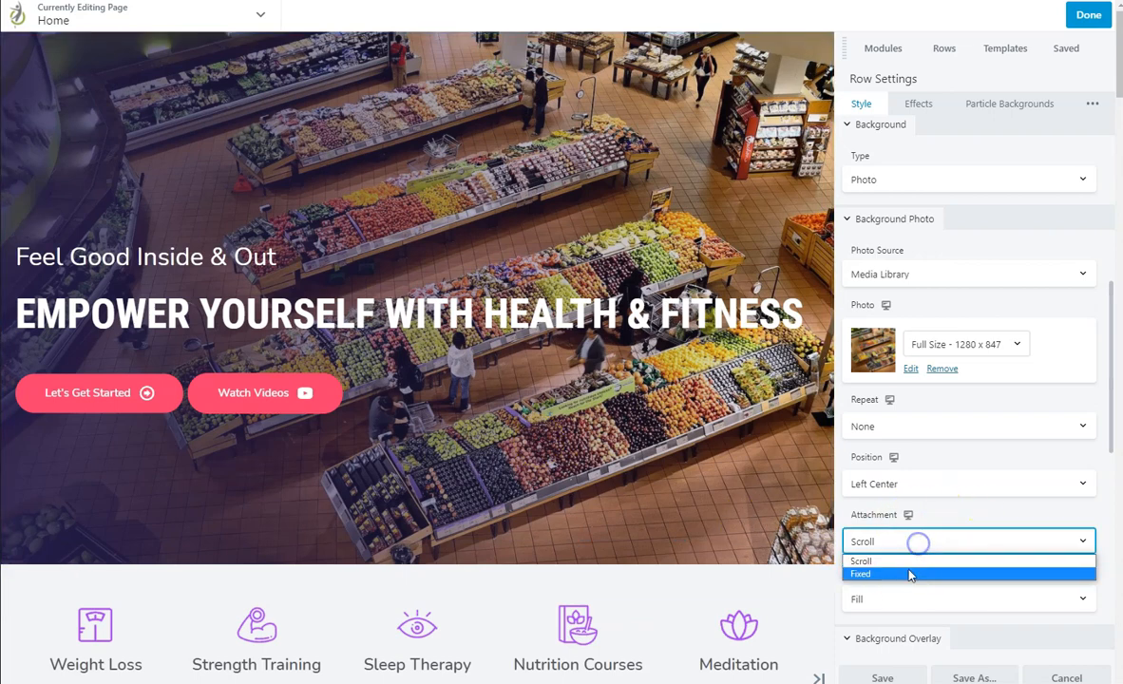
left_click(900, 575)
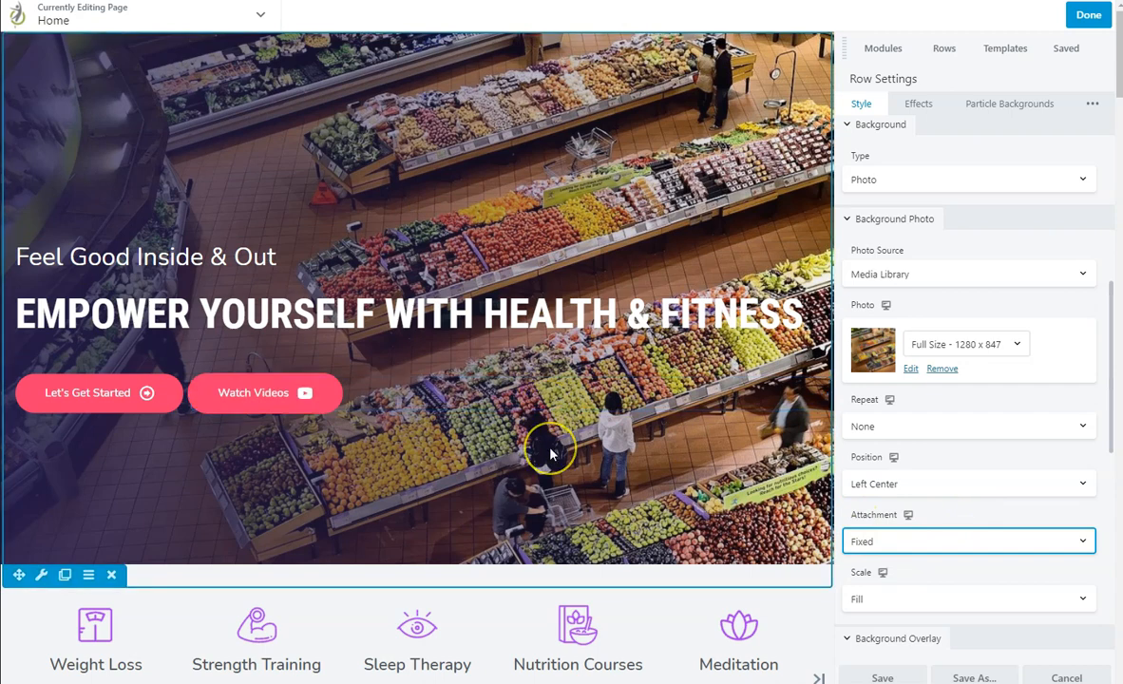
Examine how the hero row's fixed background behaves as the page scrolls
scroll(551, 455, "down", 5)
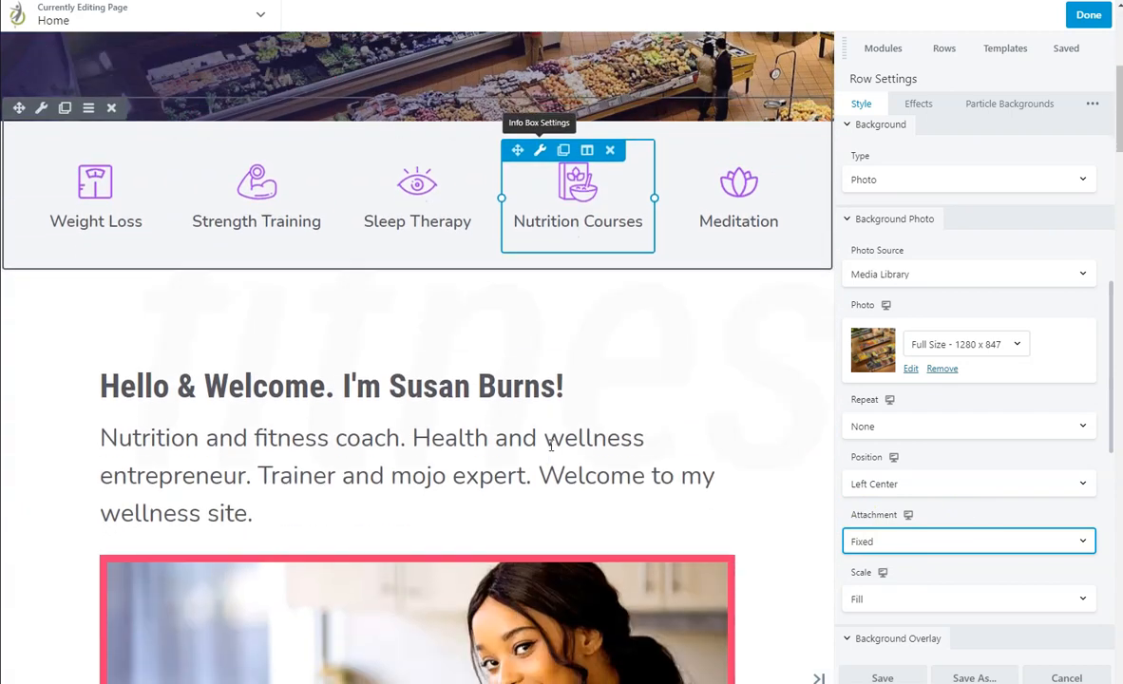
scroll(550, 452, "up", 3)
scroll(551, 446, "up", 3)
scroll(536, 370, "down", 6)
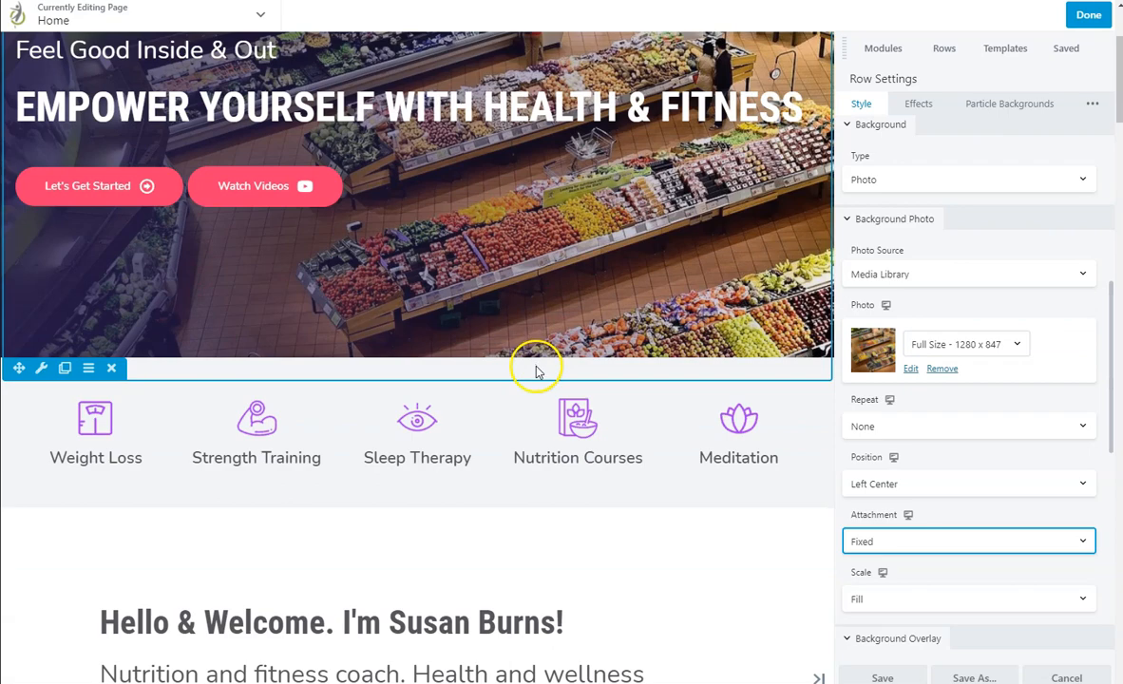
scroll(534, 372, "up", 4)
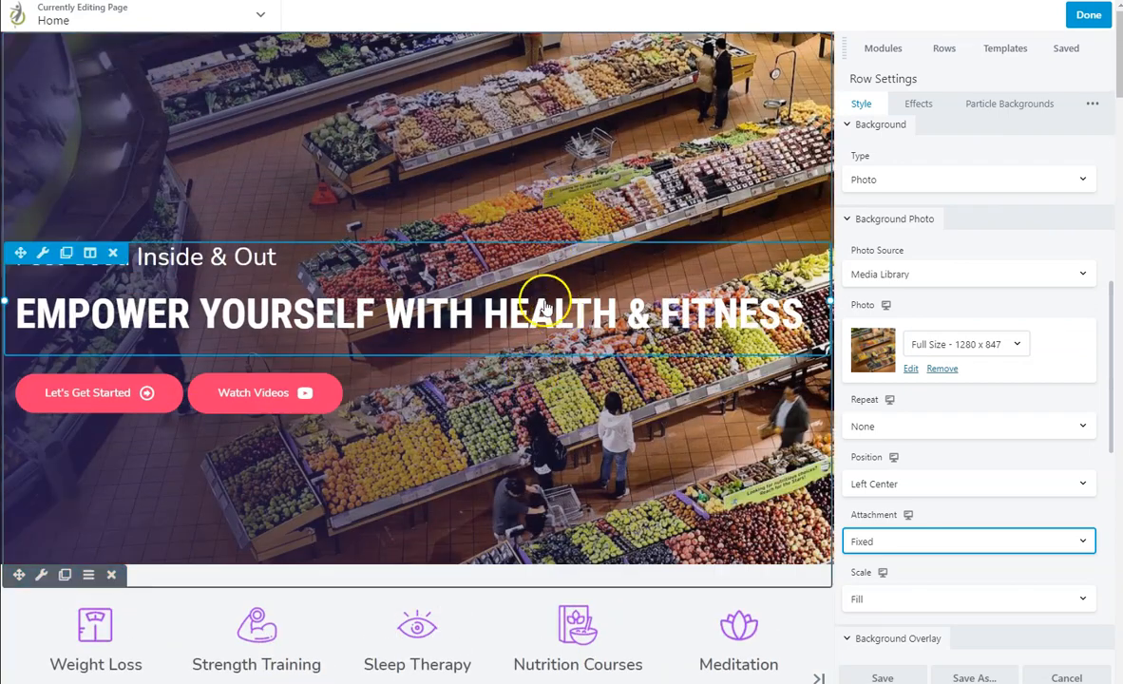
scroll(546, 366, "down", 2)
scroll(548, 362, "down", 5)
scroll(549, 343, "up", 7)
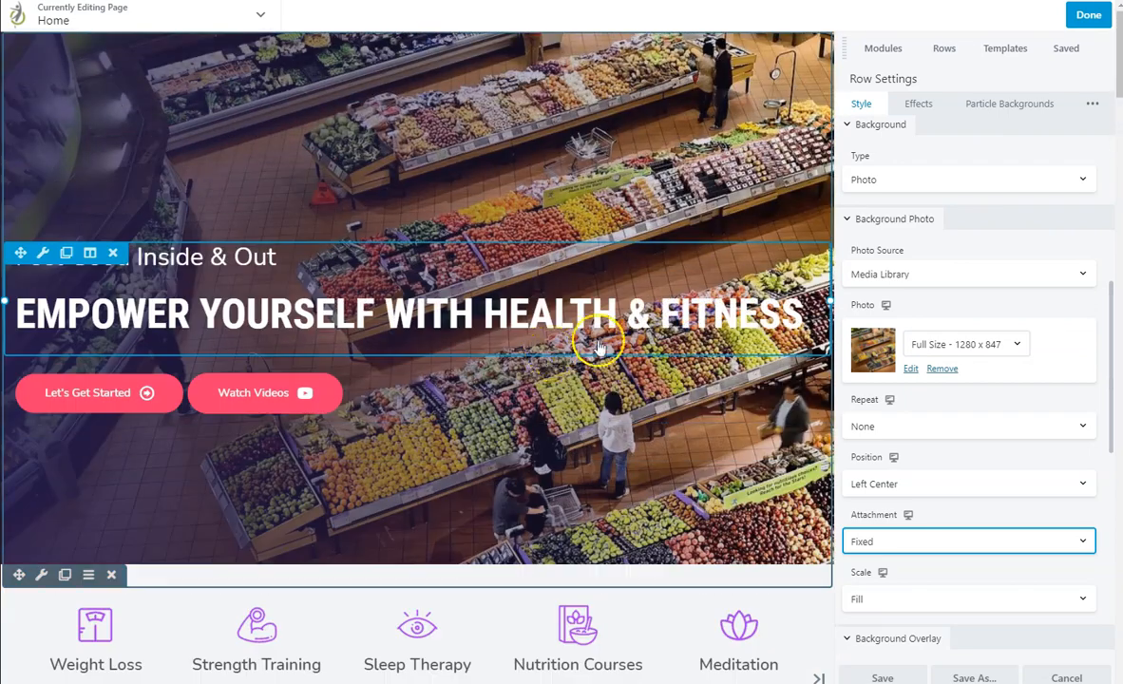
Set the background photo's attachment back to Scroll and save the row settings
left_click(917, 540)
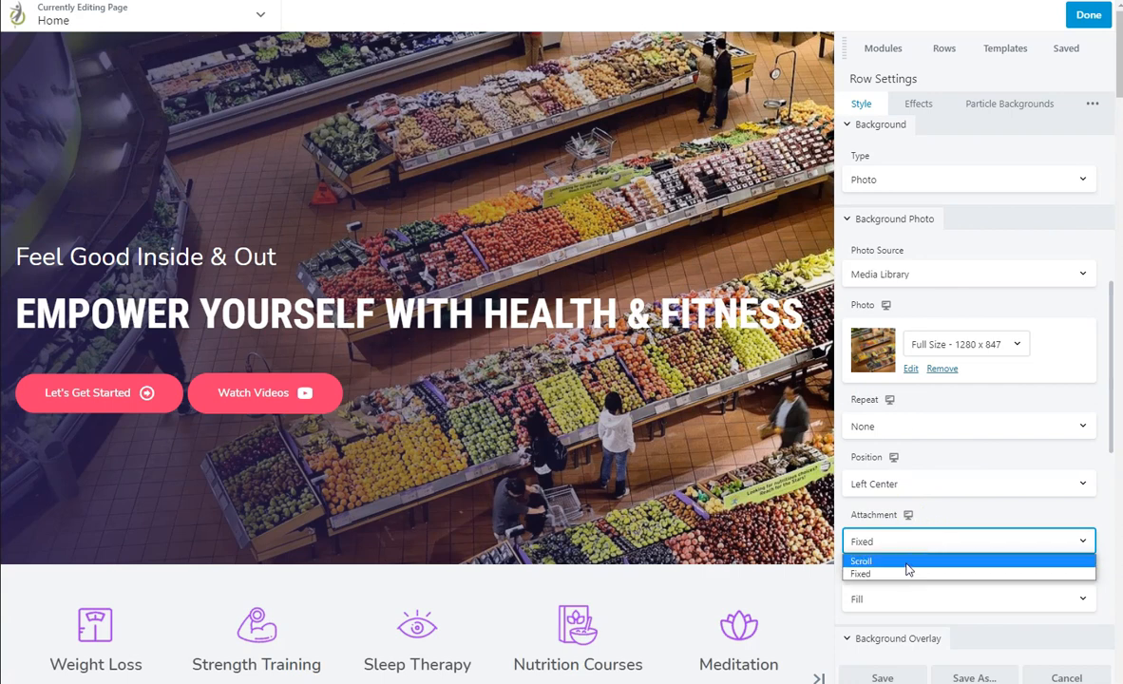
left_click(905, 561)
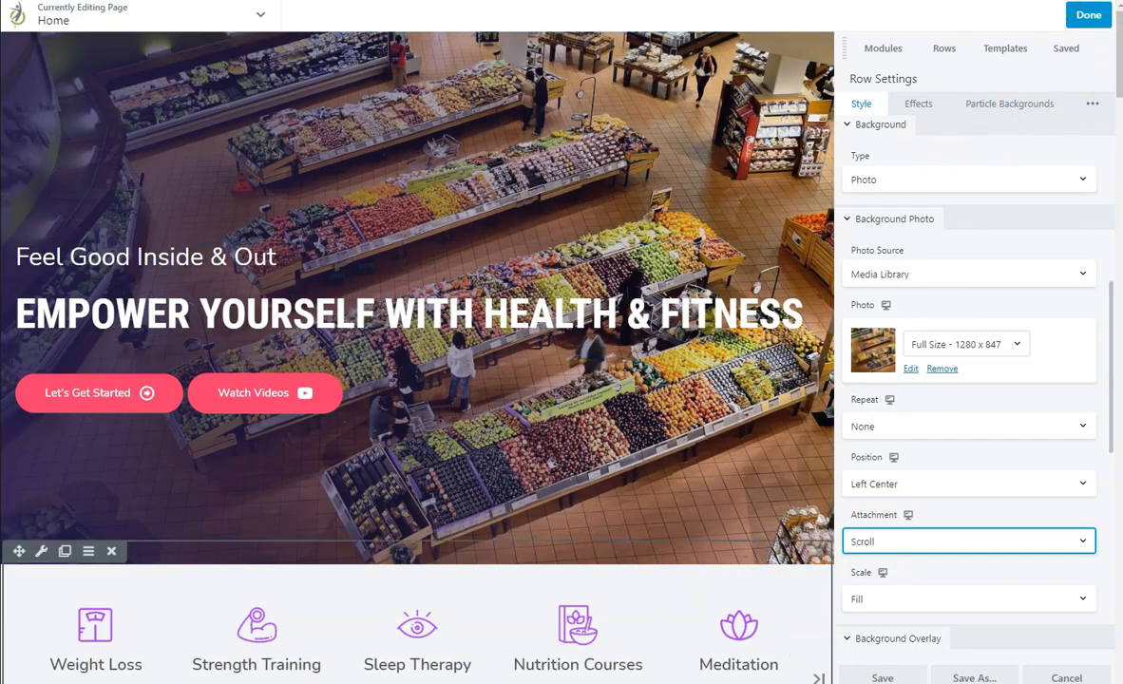
left_click(882, 677)
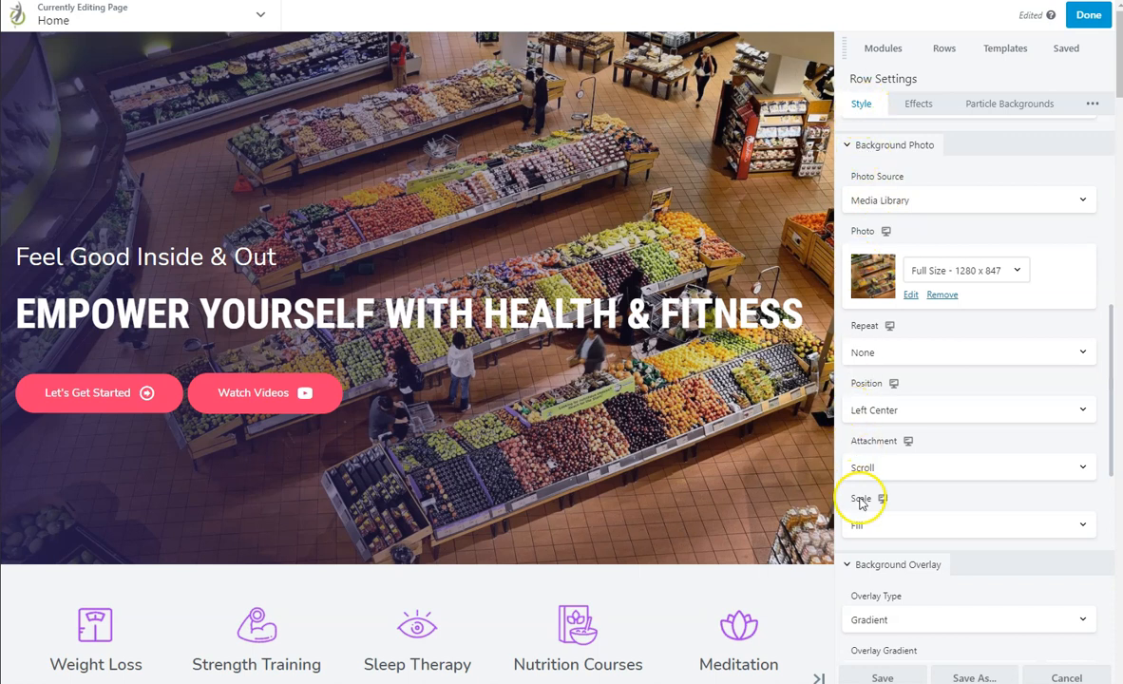
Try the Fit scale on the hero background photo, then return the scale to Fill
left_click(865, 529)
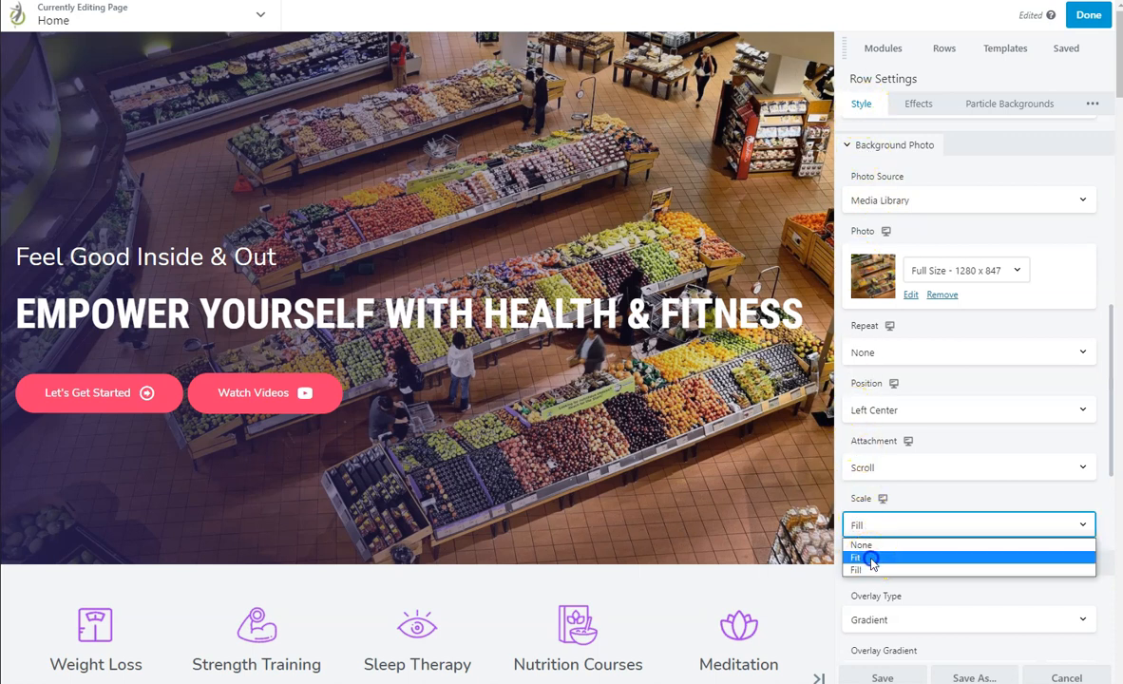
left_click(869, 557)
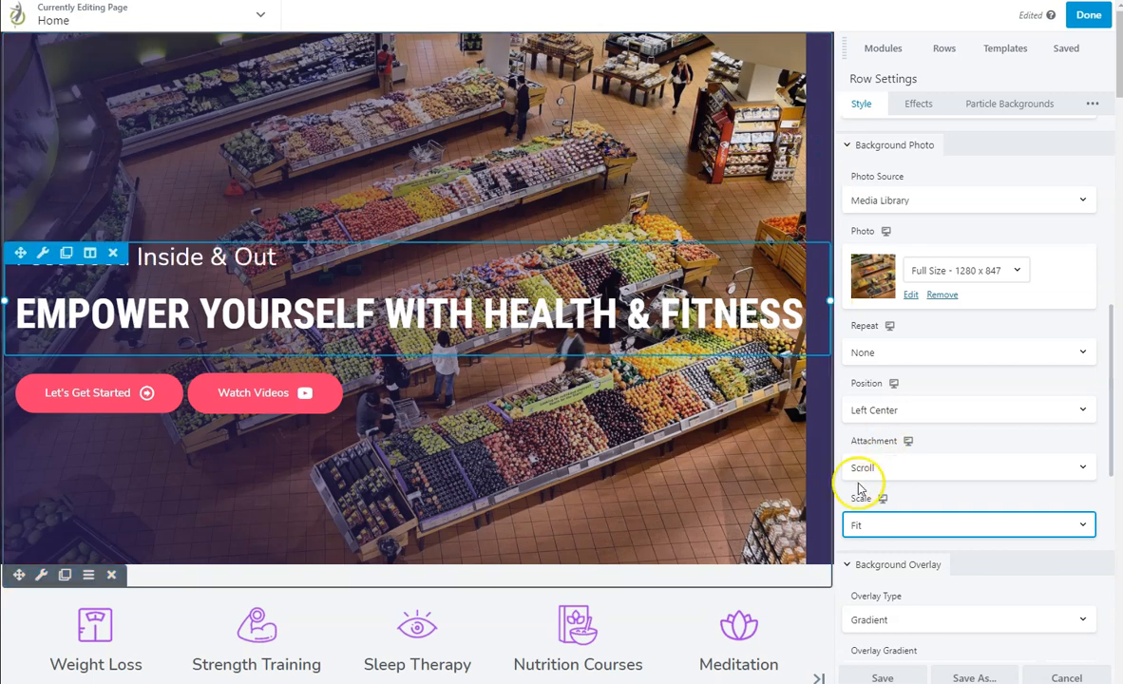
left_click(887, 528)
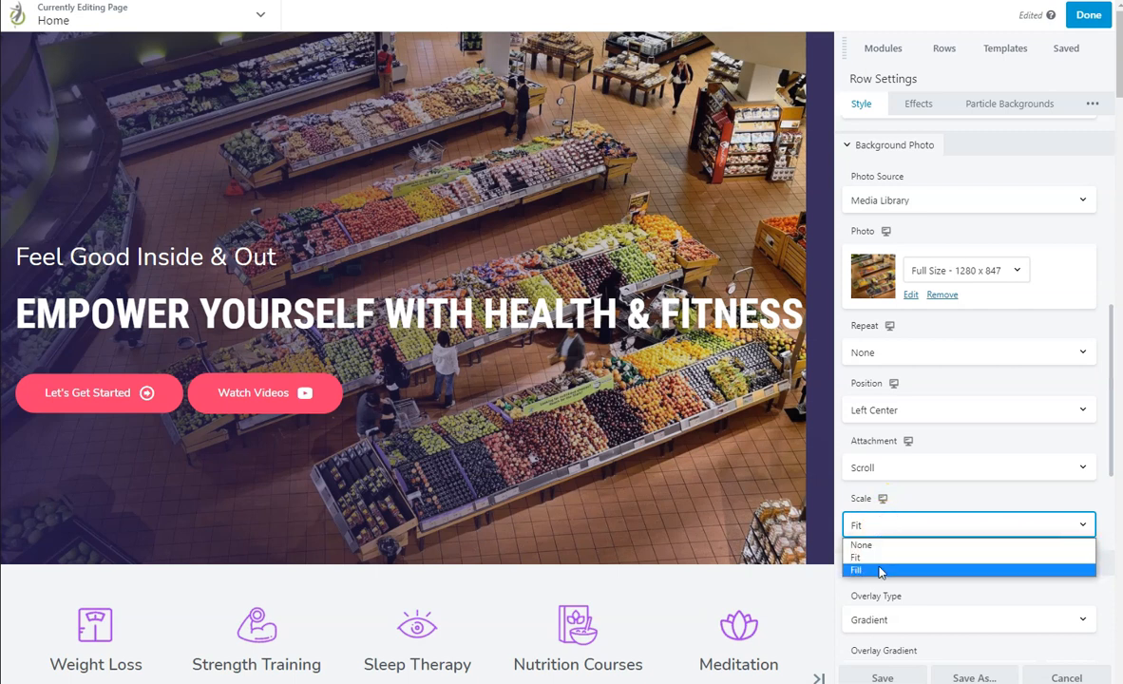
left_click(880, 568)
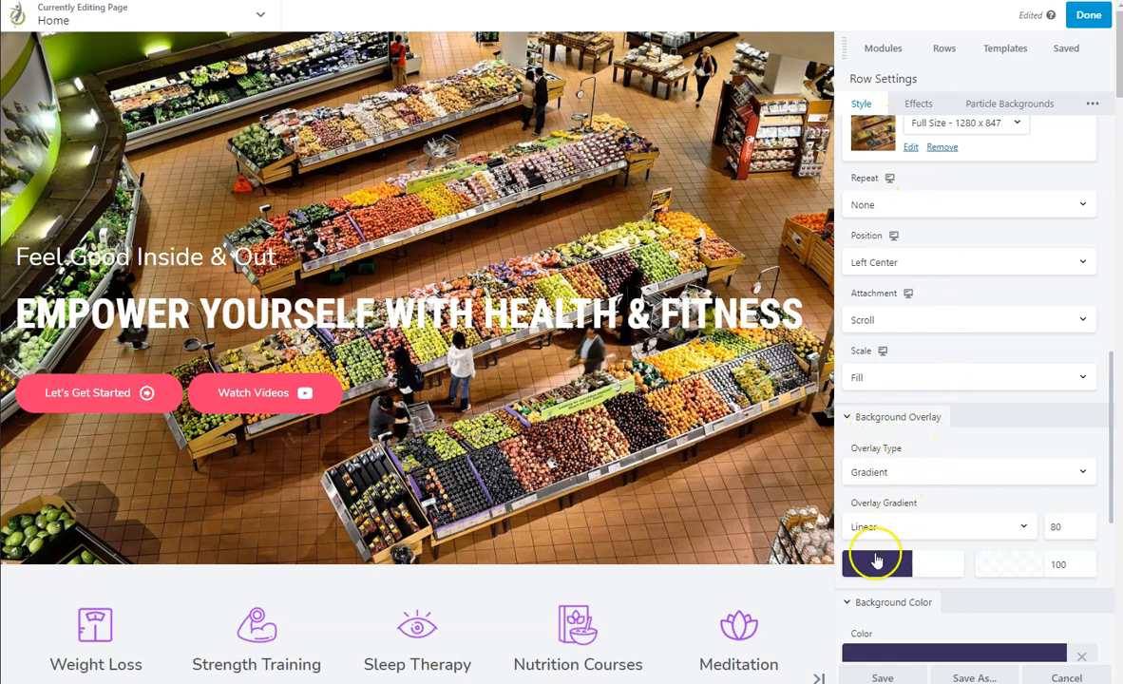
Change the hero row's background overlay type to Color and make the overlay a translucent blue, rgba(3,85,178,0.44)
left_click(905, 472)
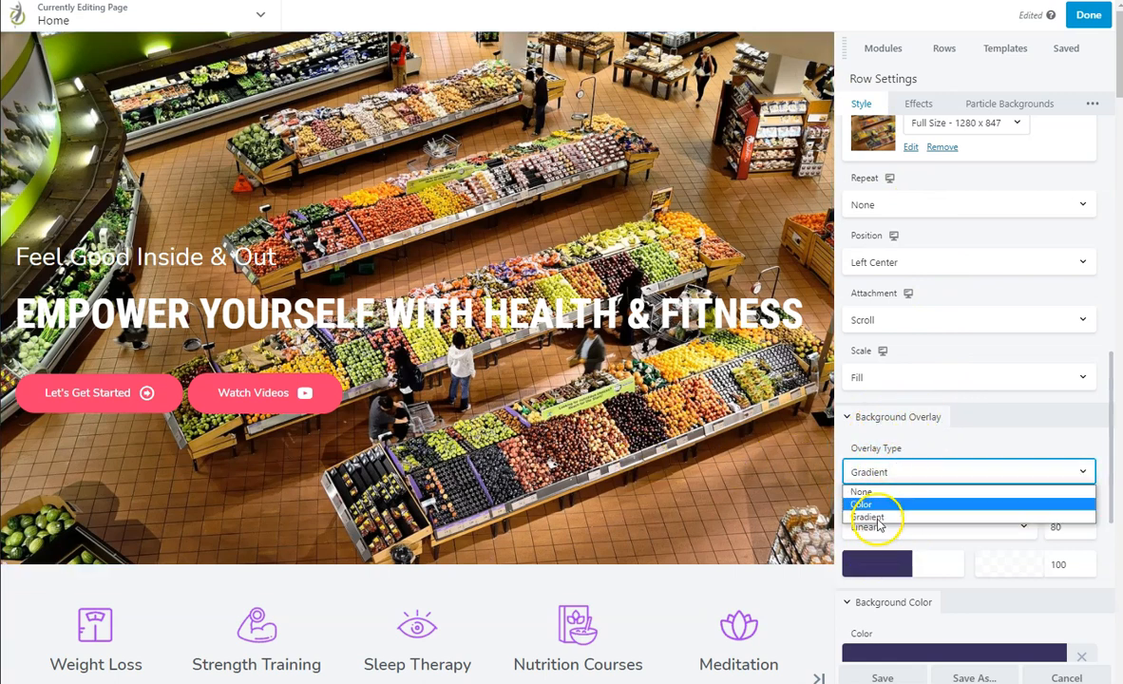
left_click(883, 505)
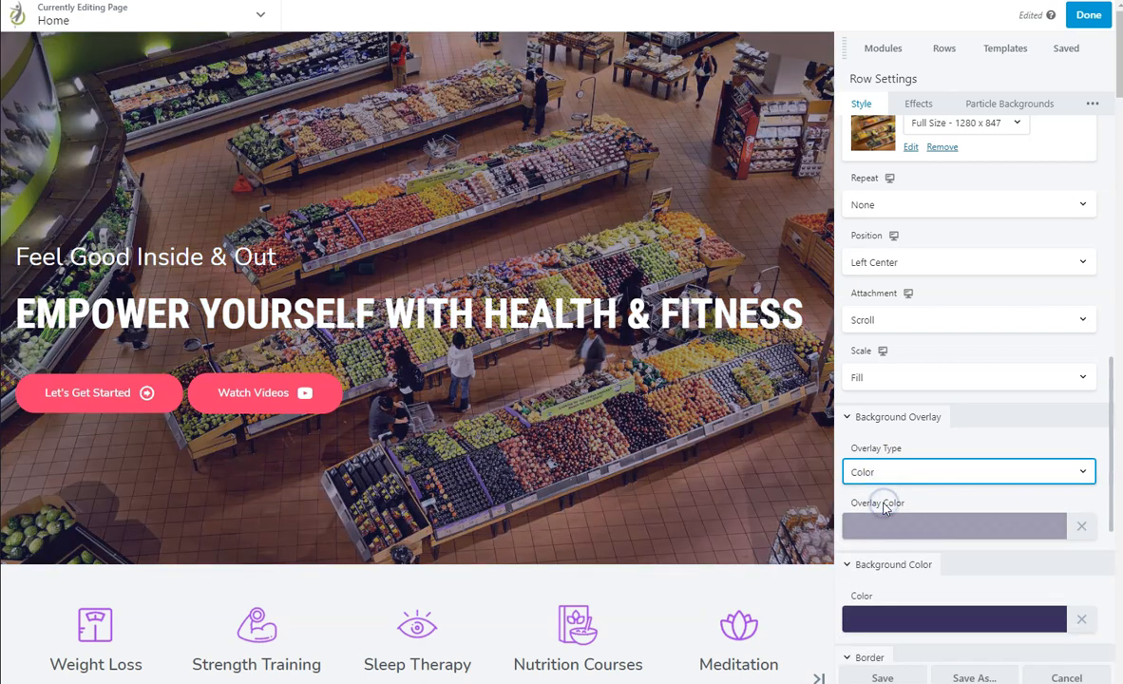
left_click(955, 526)
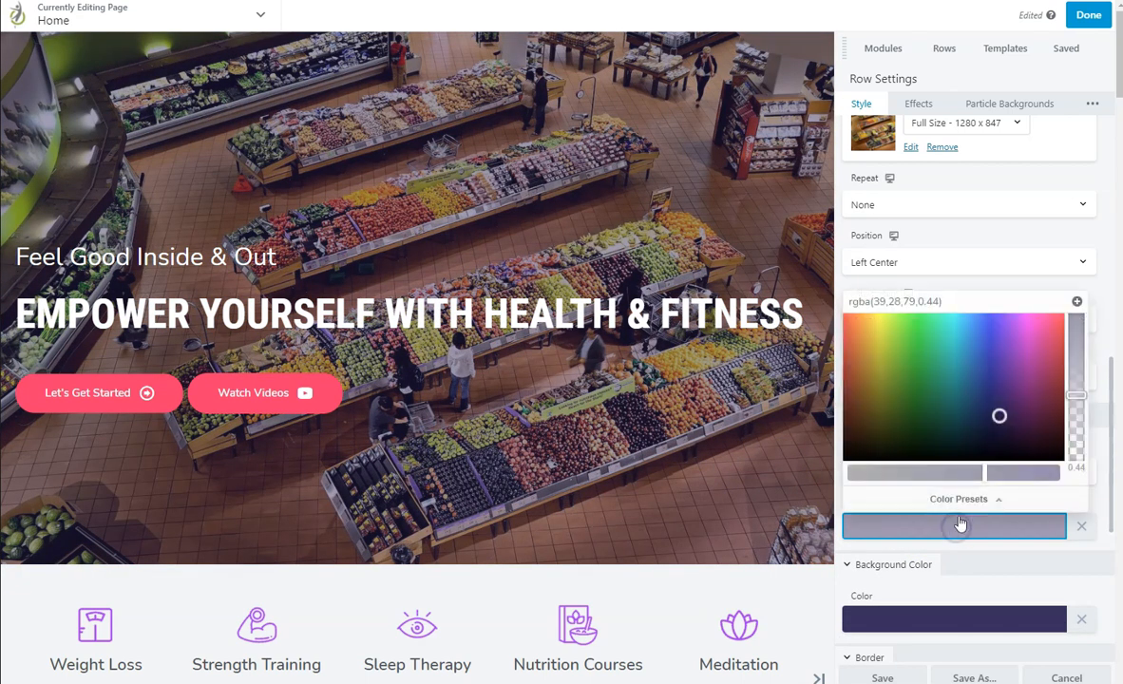
mouse_move(1000, 415)
left_mouse_down()
mouse_move(980, 377)
mouse_move(947, 363)
mouse_move(935, 393)
mouse_move(973, 372)
left_mouse_up()
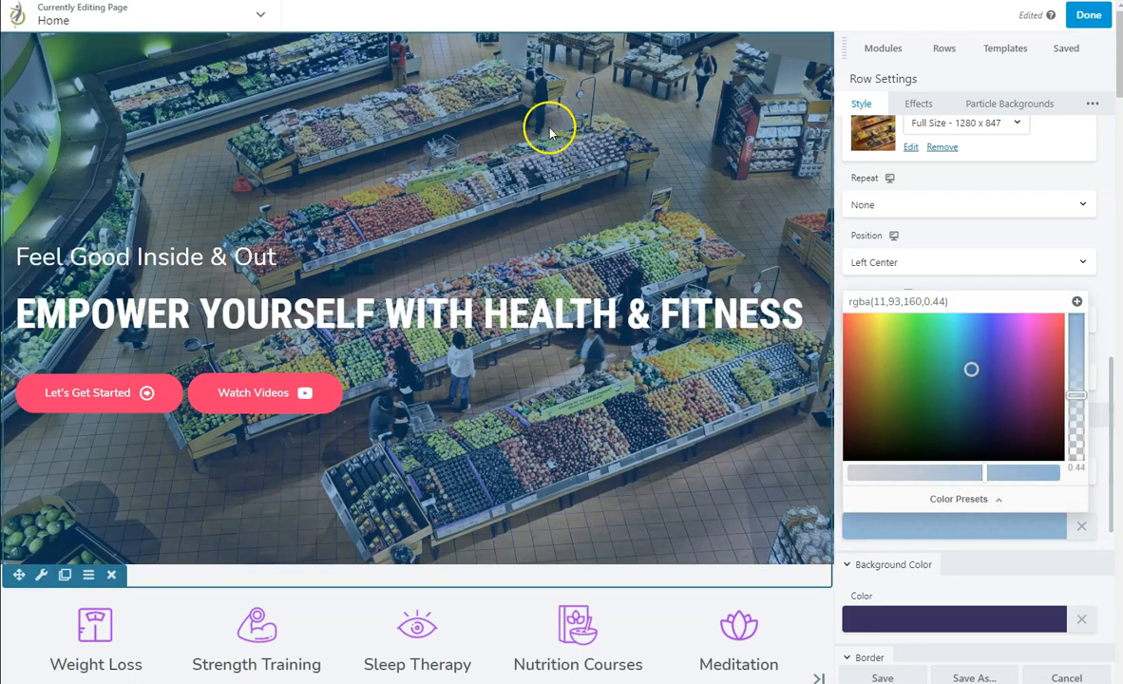
mouse_move(968, 370)
left_mouse_down()
mouse_move(904, 371)
mouse_move(974, 360)
left_mouse_up()
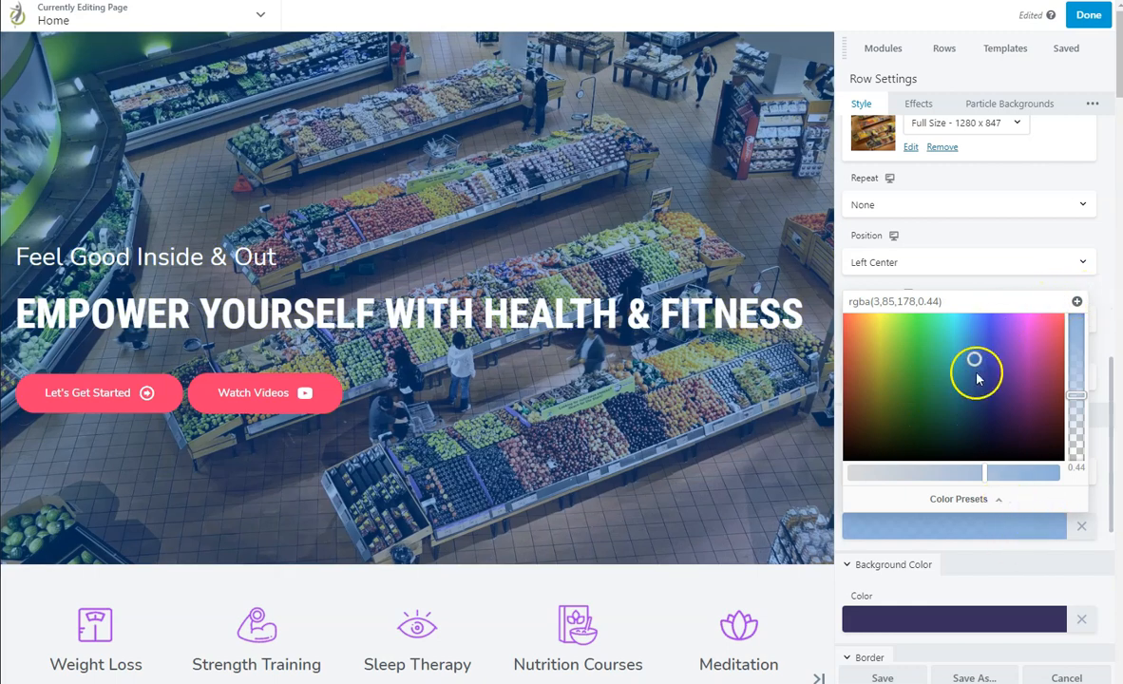
Change the hero row's background overlay to a translucent near-black, rgba(10,9,0,0.44)
mouse_move(978, 358)
left_mouse_down()
mouse_move(880, 434)
mouse_move(870, 459)
left_mouse_up()
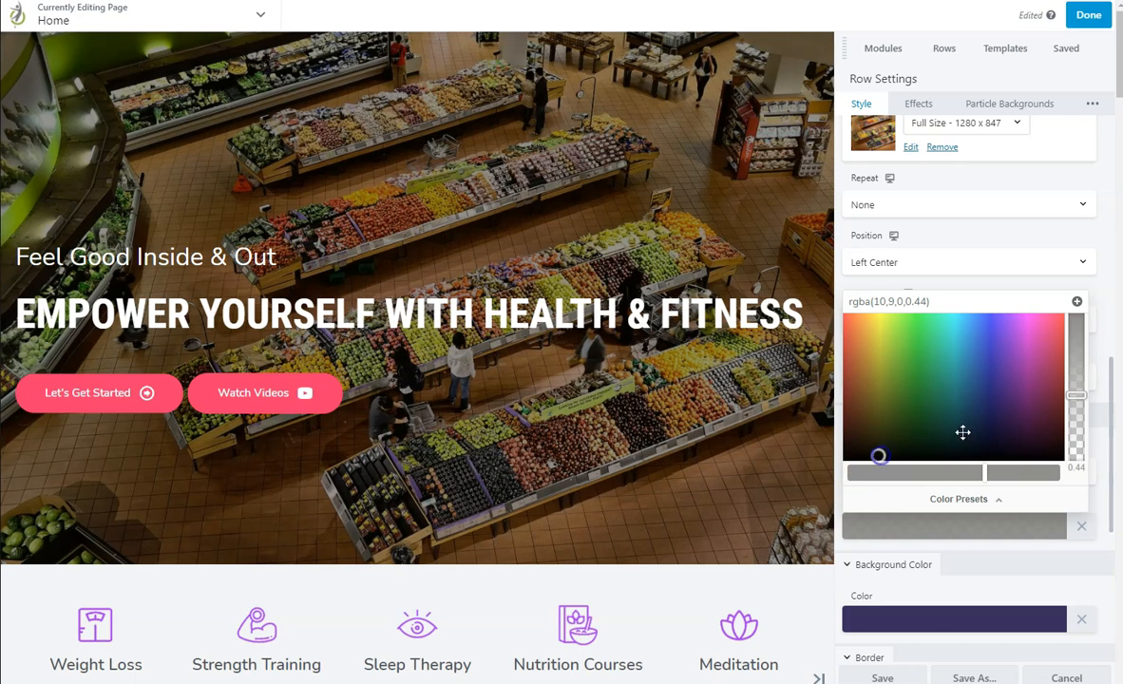
left_click(1095, 296)
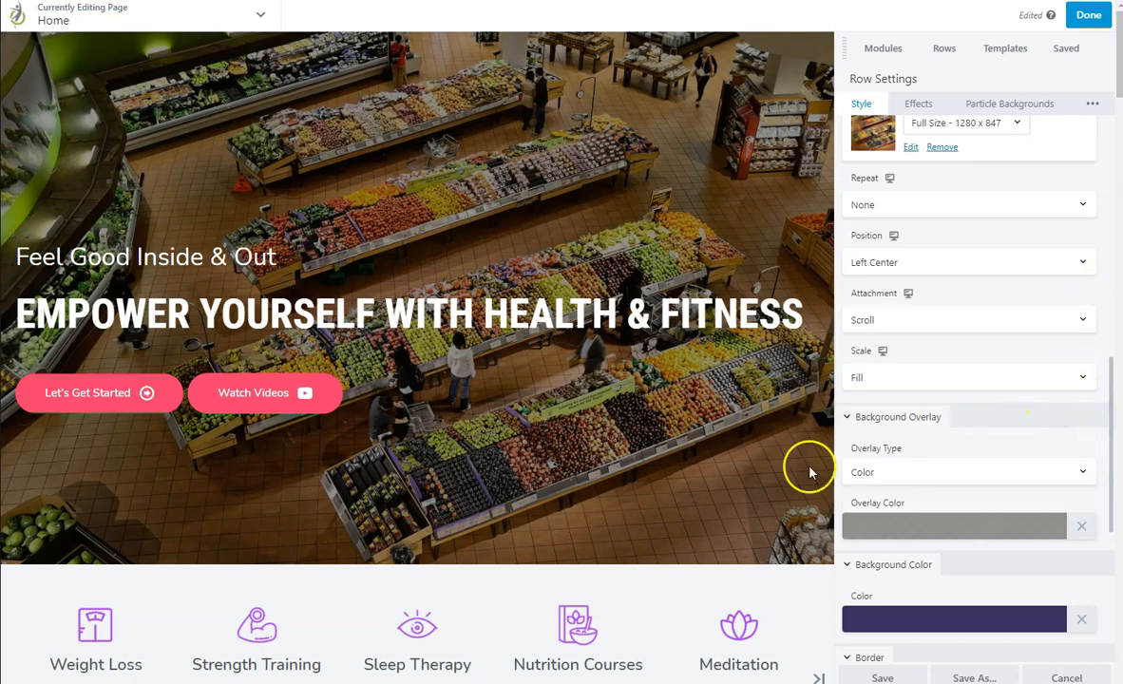
left_click(734, 416)
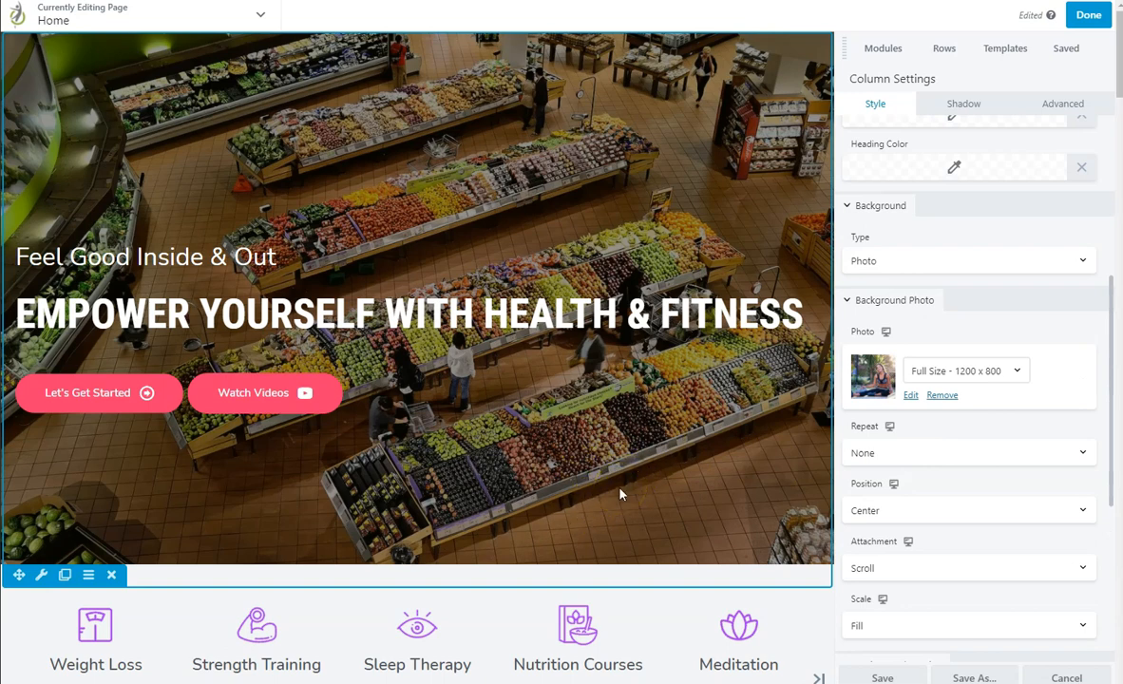
Open the column settings for the "Sign Up For Monthly Newsletters" block further down the page
scroll(619, 493, "down", 4)
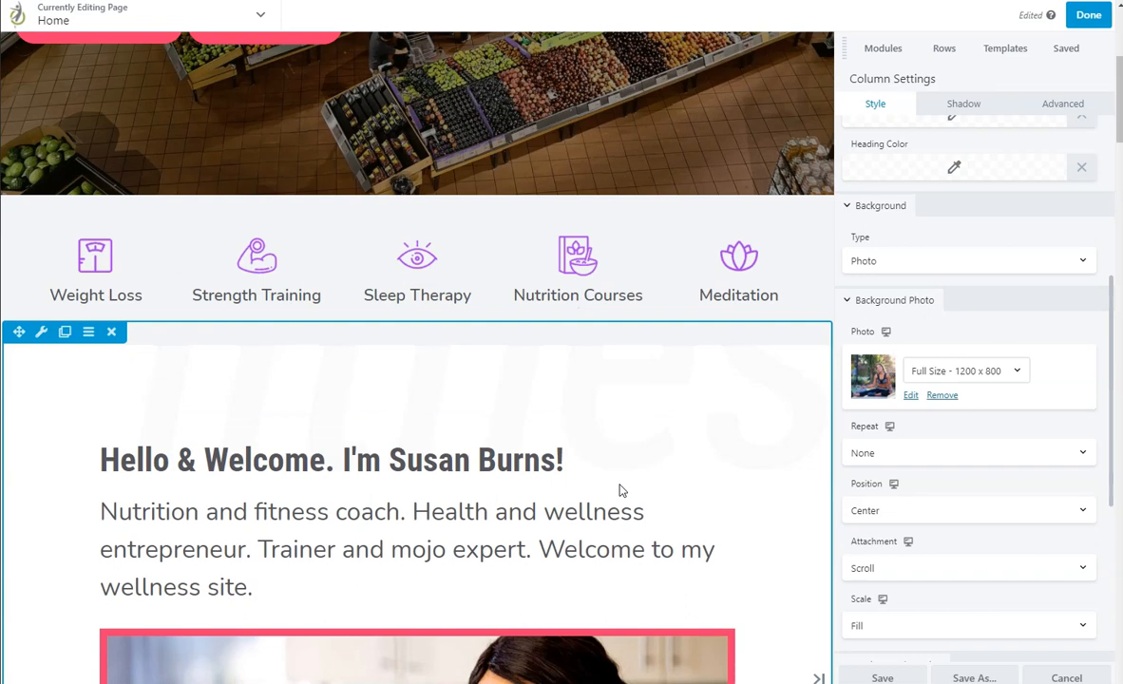
scroll(609, 462, "down", 11)
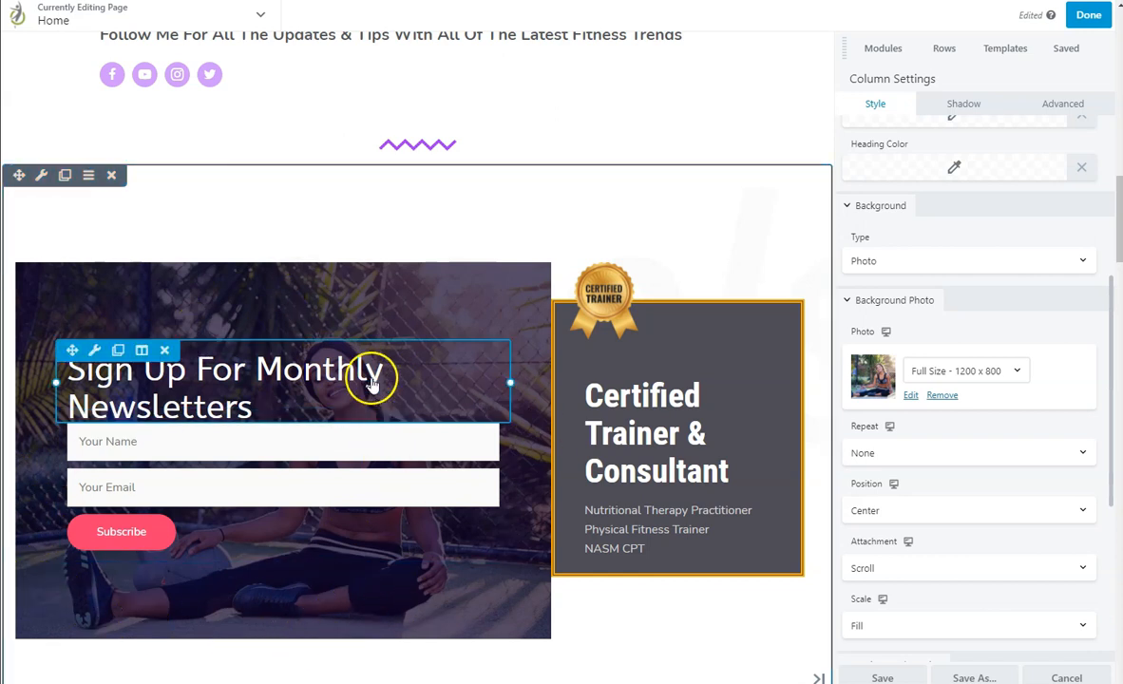
left_click(142, 353)
left_click(171, 375)
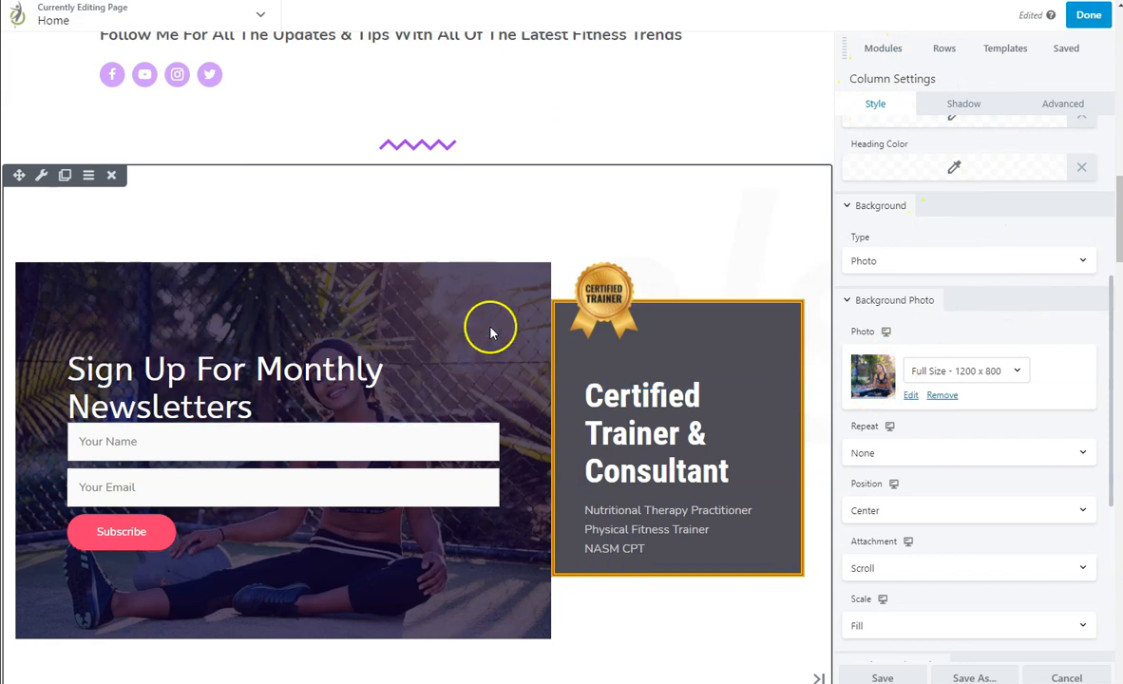
Replace the newsletter sign-up column's background photo with woman-fitness-workout-4618189.jpg from the media library
left_click(910, 397)
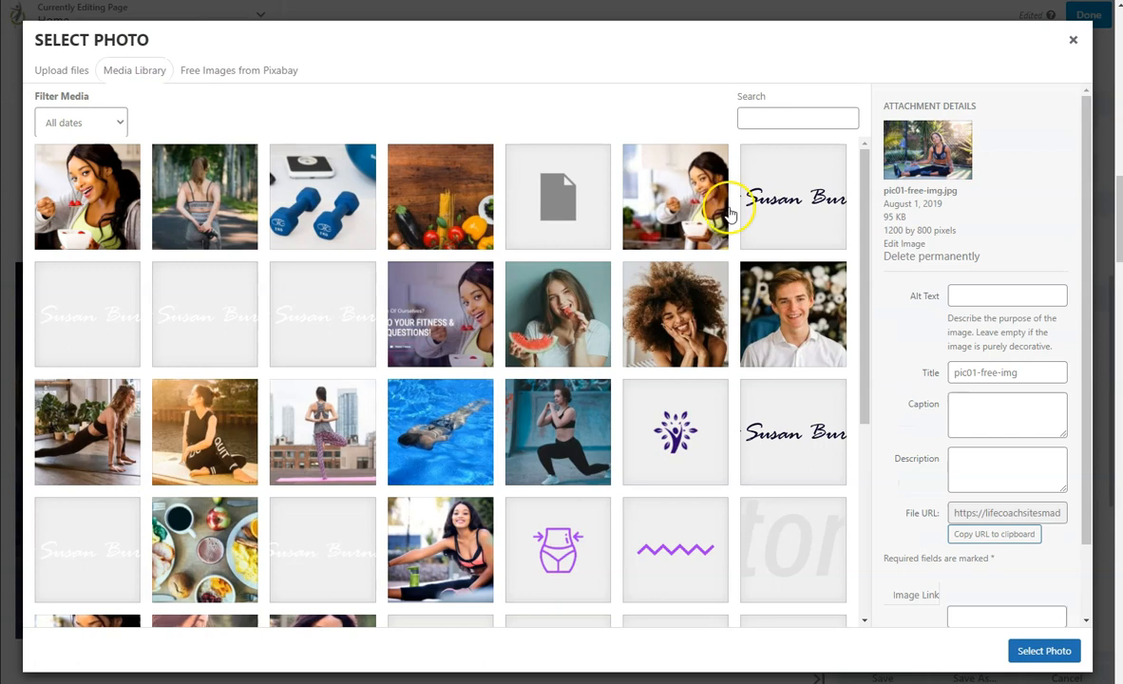
left_click(217, 74)
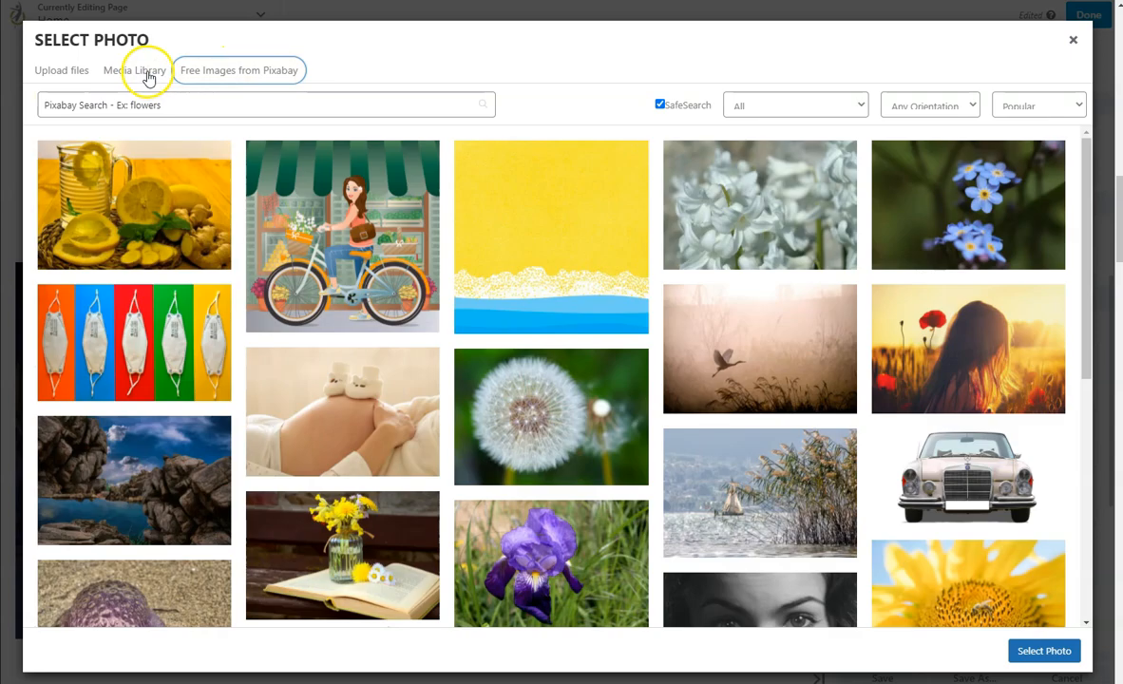
left_click(147, 78)
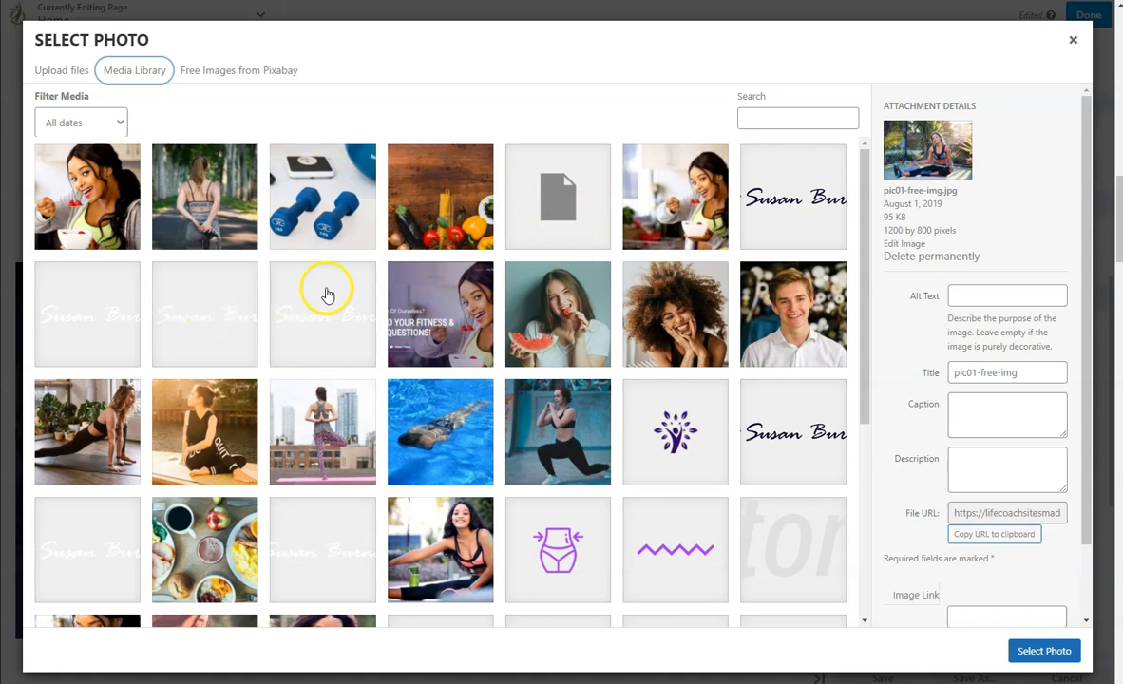
left_click(214, 202)
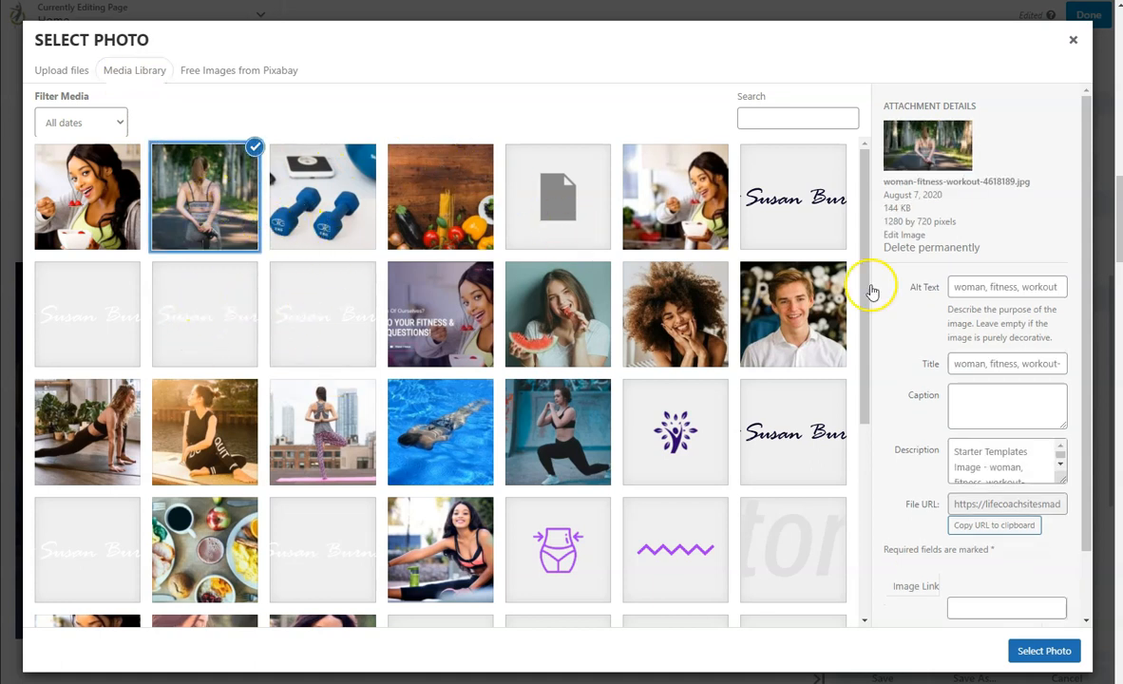
left_click(1045, 651)
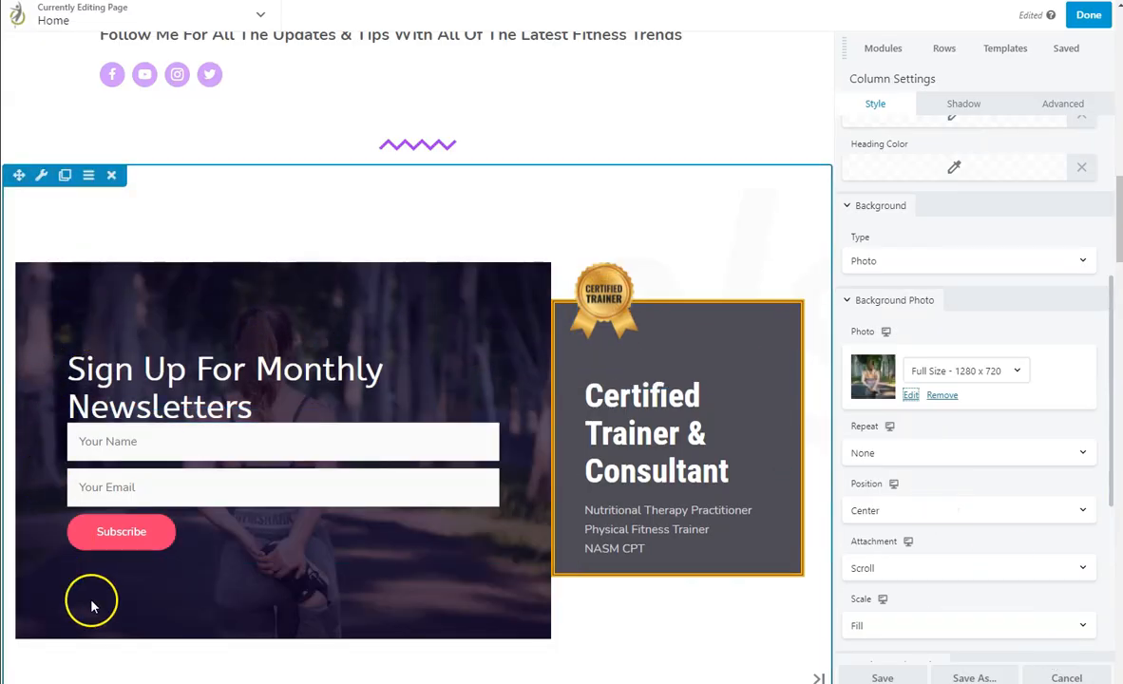